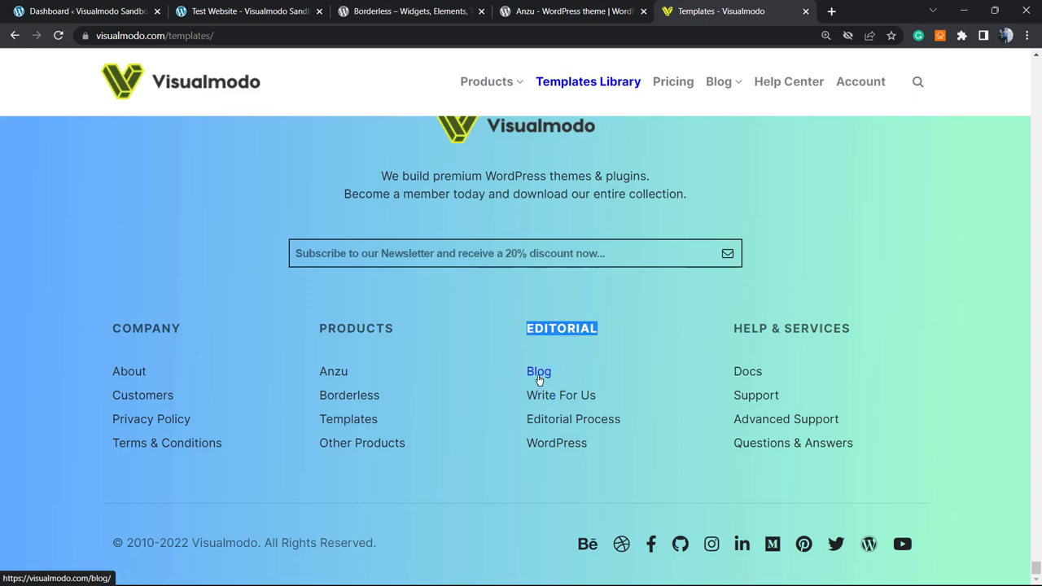
Step: Open the Blog page from the Editorial column of the Visualmodo footer
{"action": "left_click", "coordinate": [538, 376]}
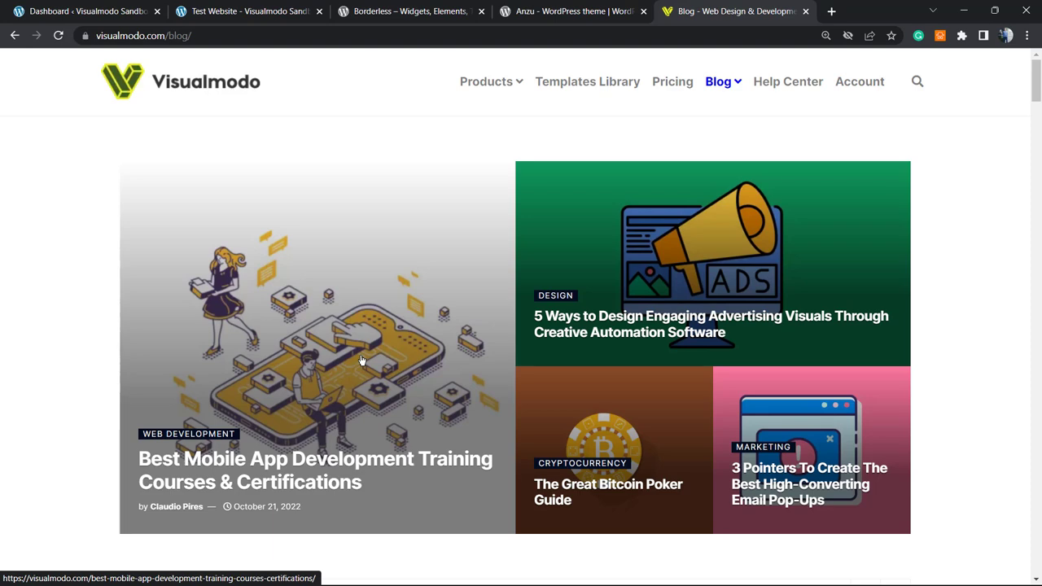
Step: Switch to the WordPress dashboard, enlarge the page view, and open the page for managing navigation menus
{"action": "left_click", "coordinate": [88, 10]}
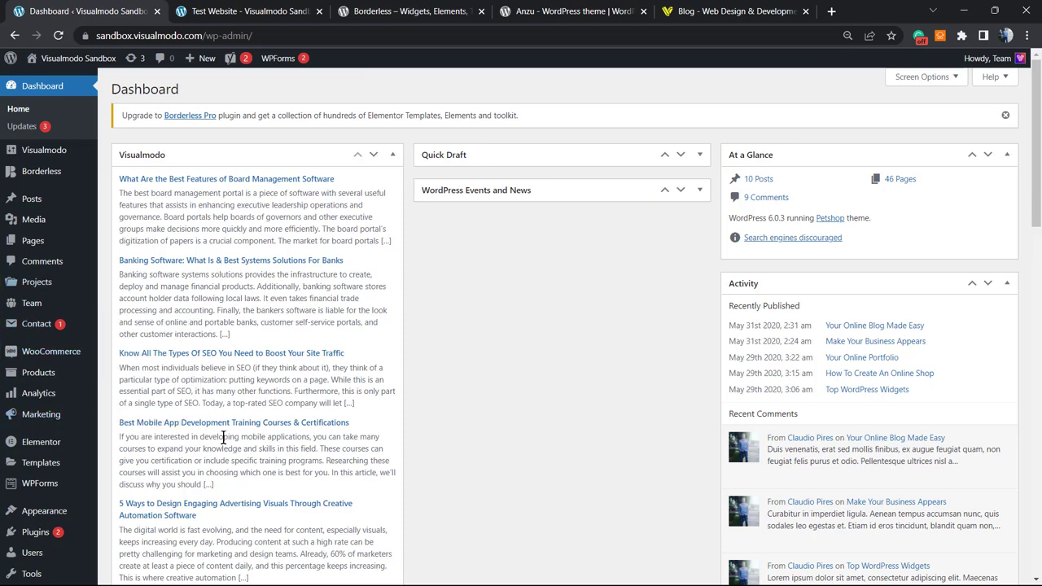
{"action": "key", "text": "ctrl+plus"}
{"action": "key", "text": "ctrl+plus"}
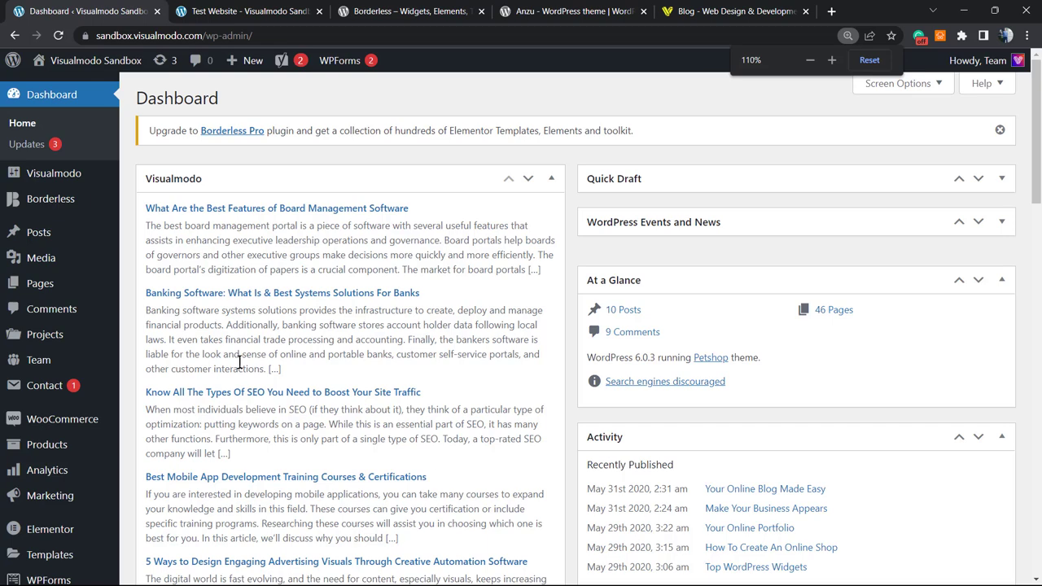
{"action": "scroll", "coordinate": [231, 427], "scroll_direction": "down", "scroll_amount": 1}
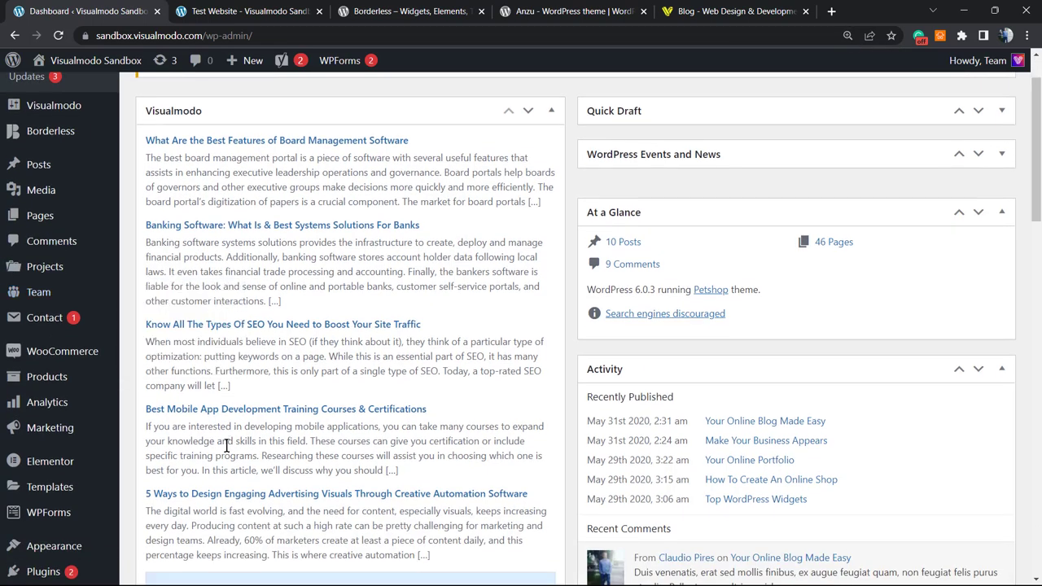
{"action": "scroll", "coordinate": [228, 444], "scroll_direction": "down", "scroll_amount": 1}
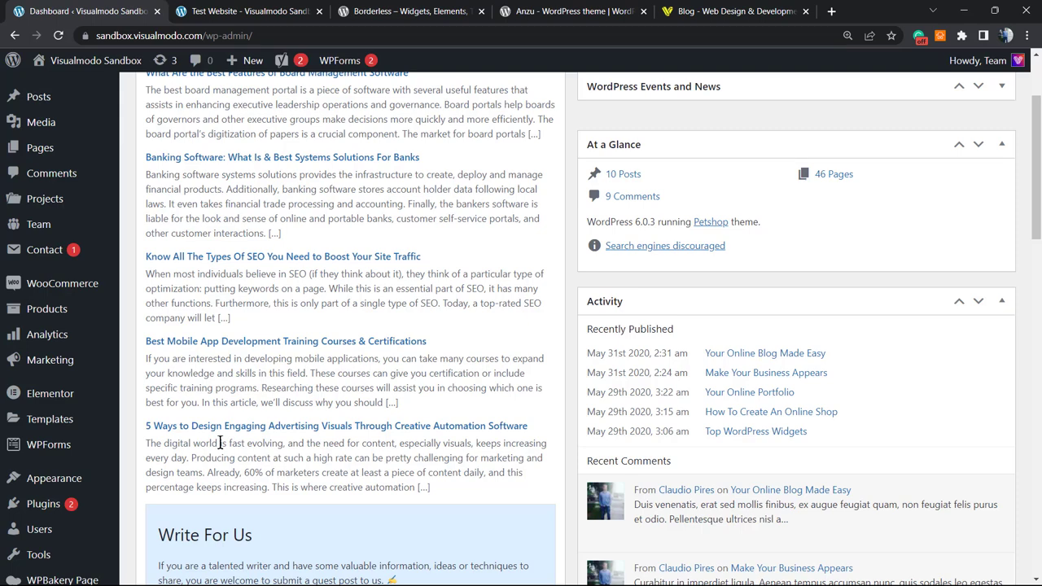
{"action": "mouse_move", "coordinate": [13, 479]}
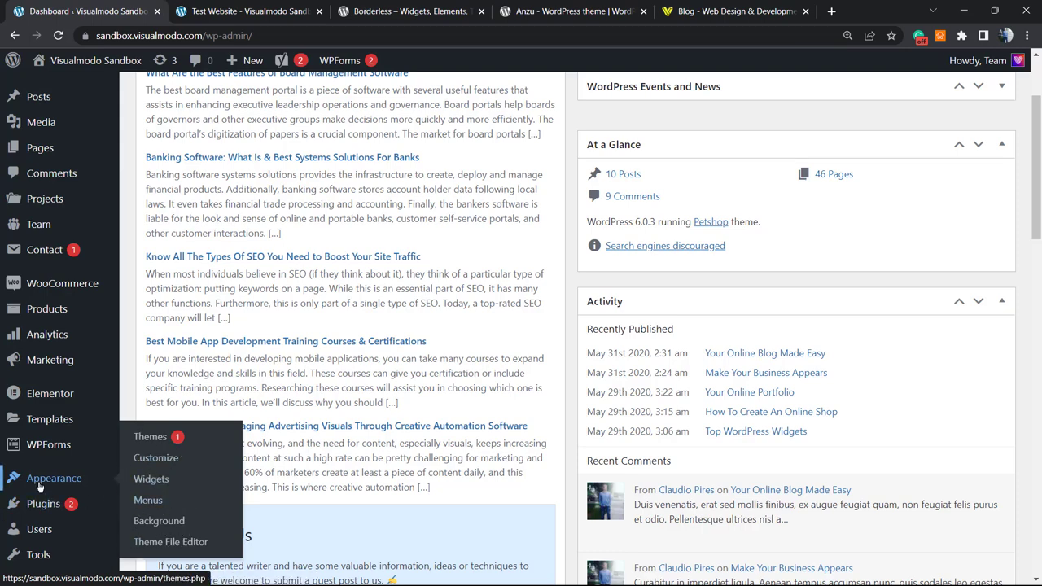
{"action": "left_click", "coordinate": [155, 503]}
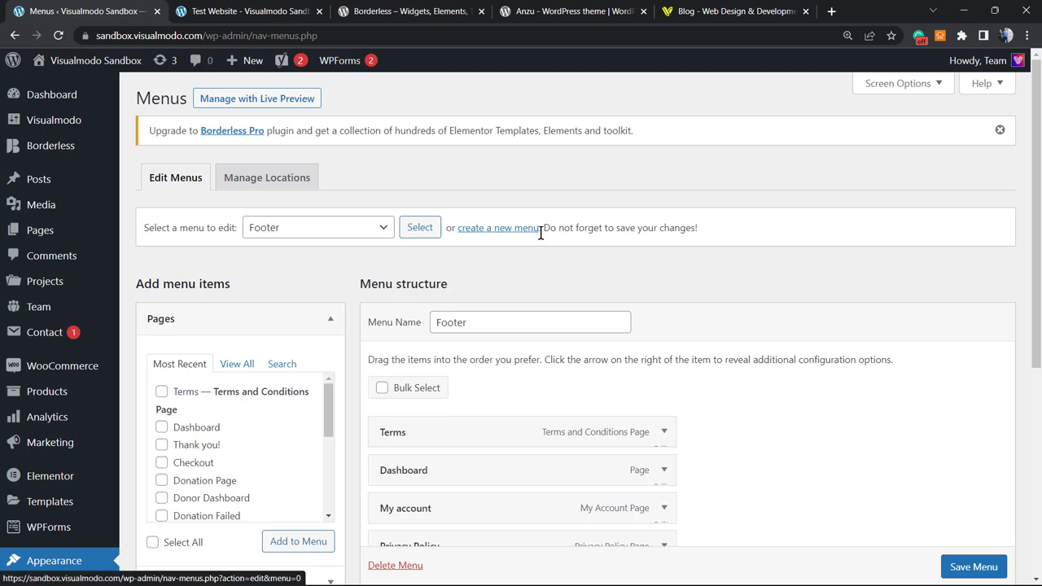
Step: Create a new navigation menu named "Footer 2"
{"action": "left_click_drag", "start_coordinate": [540, 231], "coordinate": [458, 229]}
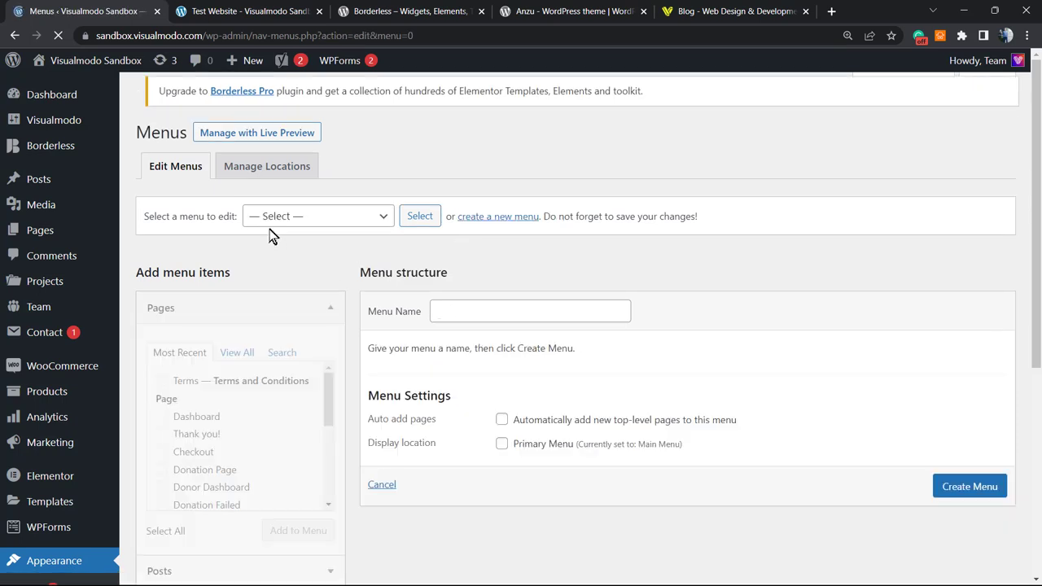
{"action": "left_click", "coordinate": [456, 321]}
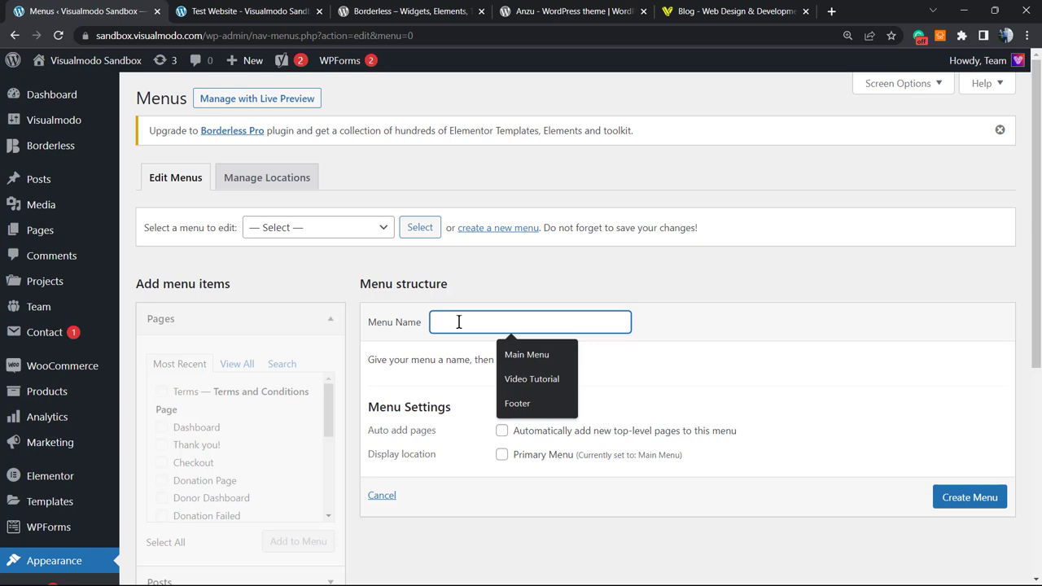
{"action": "type", "text": "F"}
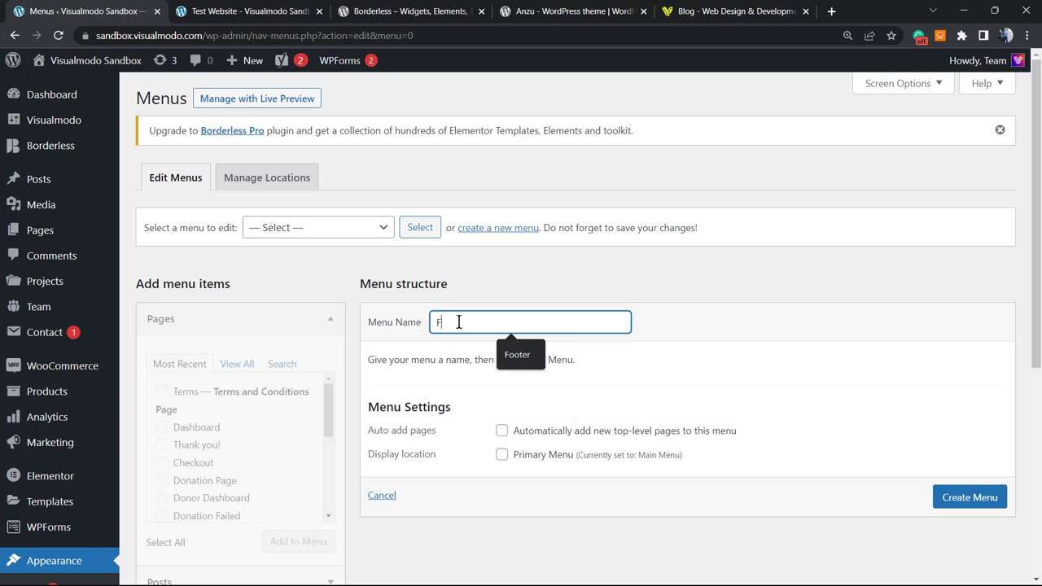
{"action": "type", "text": "ooter 2"}
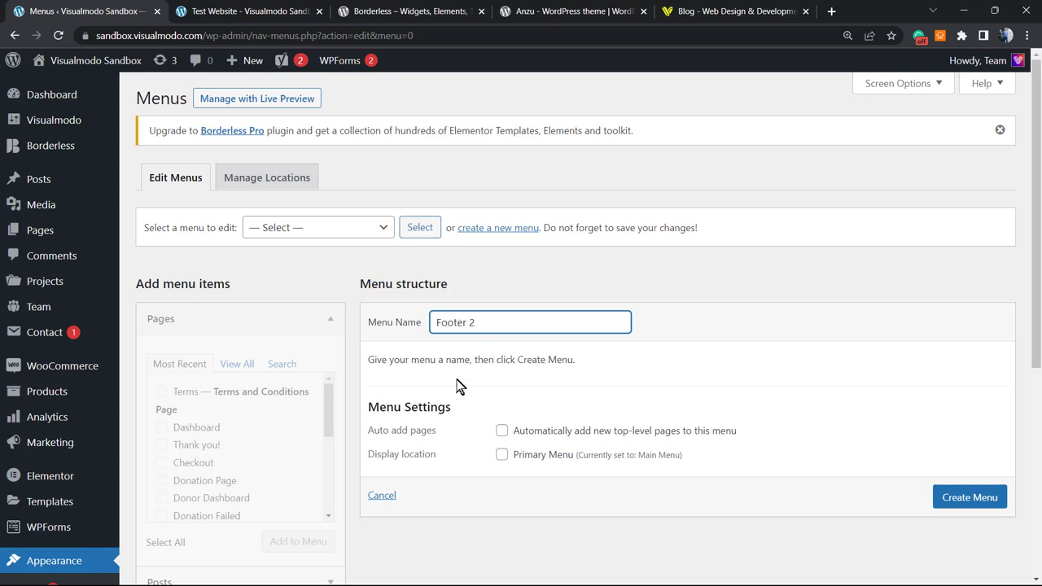
{"action": "left_click", "coordinate": [950, 507]}
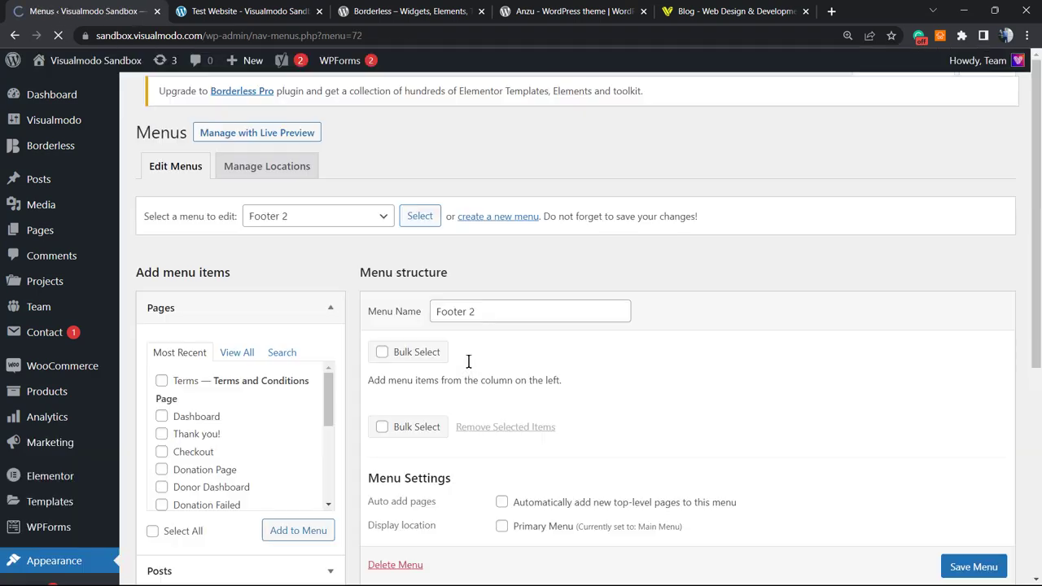
Step: Check which menus are available for editing, keeping Footer 2 selected
{"action": "scroll", "coordinate": [488, 326], "scroll_direction": "up", "scroll_amount": 2}
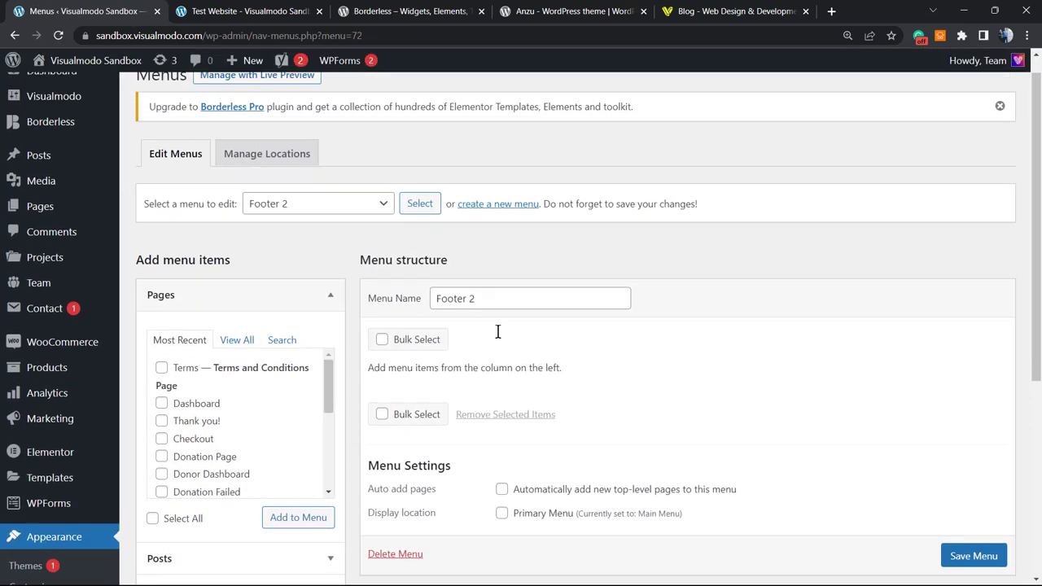
{"action": "left_click", "coordinate": [333, 234]}
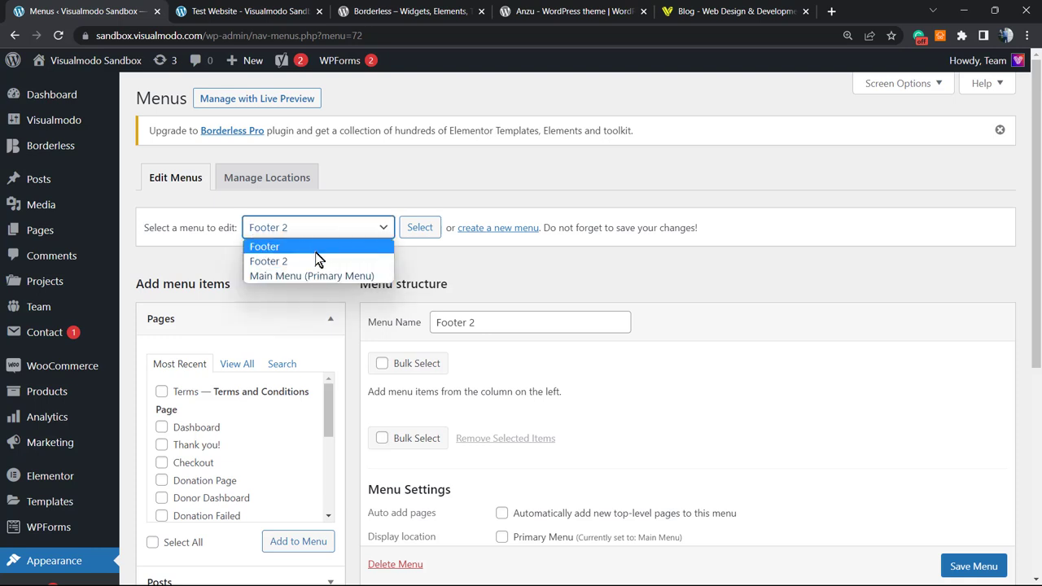
{"action": "left_click", "coordinate": [442, 273]}
{"action": "scroll", "coordinate": [484, 298], "scroll_direction": "down", "scroll_amount": 1}
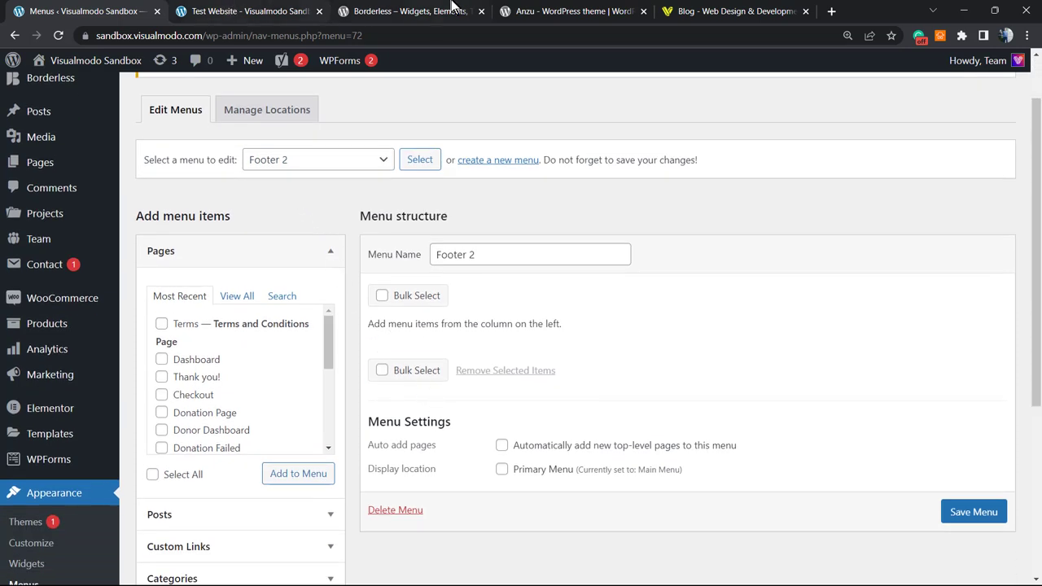
Step: Examine the Company and Products link columns in the footer of the Visualmodo blog page
{"action": "left_click", "coordinate": [669, 11]}
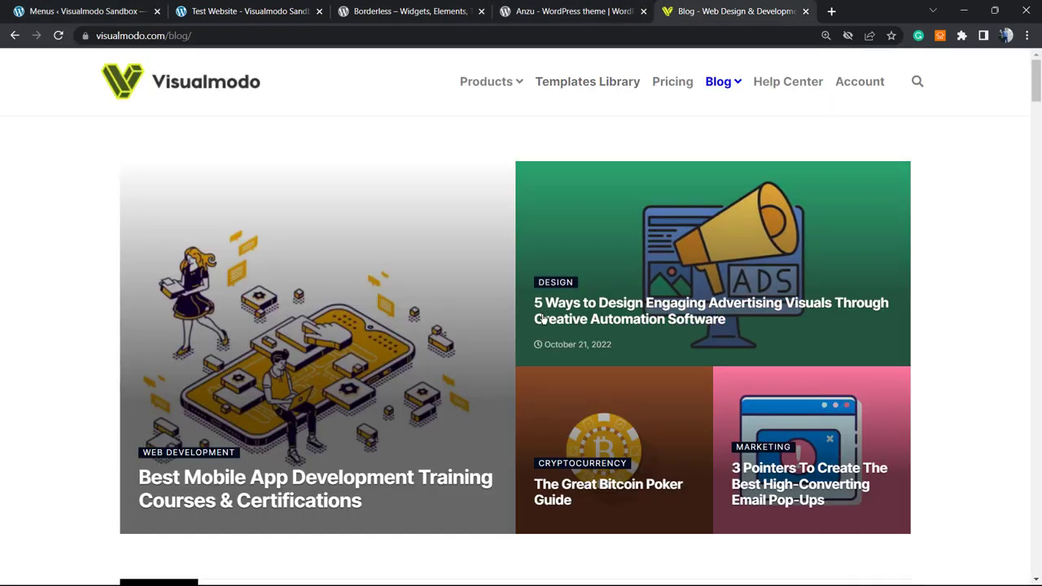
{"action": "key", "text": "End"}
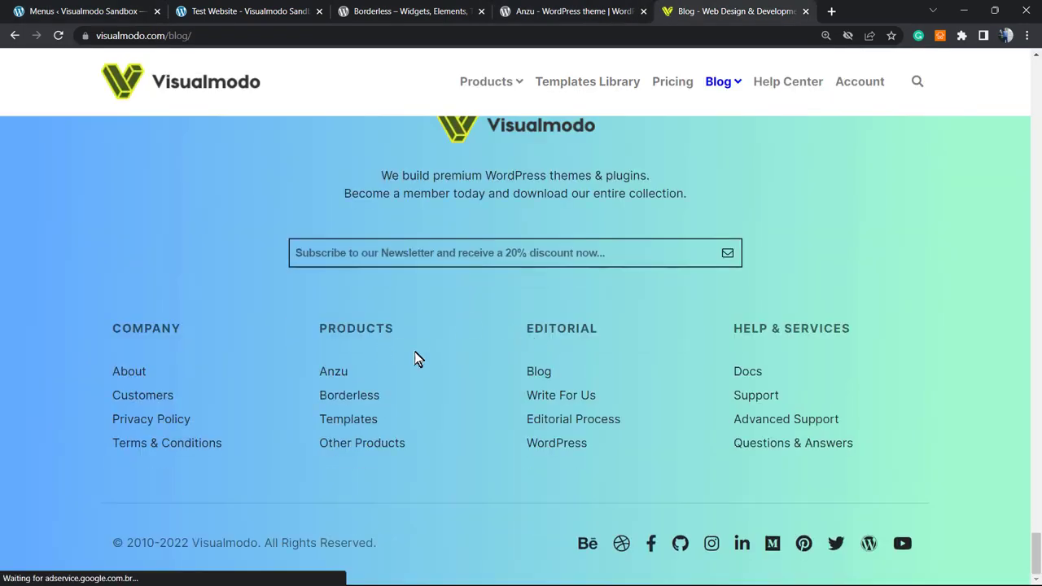
{"action": "mouse_move", "coordinate": [102, 326]}
{"action": "left_mouse_down"}
{"action": "mouse_move", "coordinate": [818, 326]}
{"action": "mouse_move", "coordinate": [120, 326]}
{"action": "left_mouse_up"}
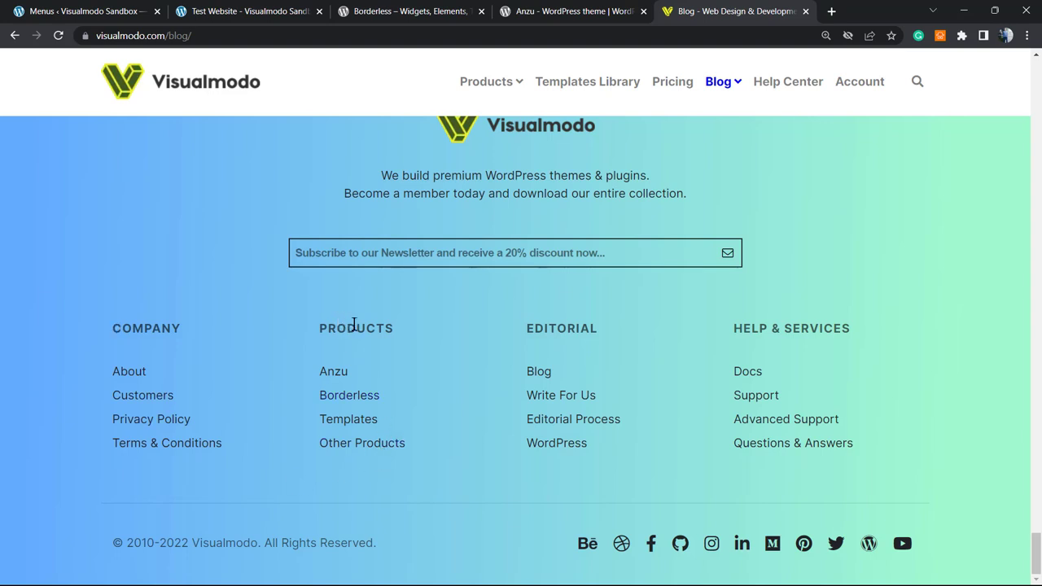
{"action": "double_click", "coordinate": [350, 327]}
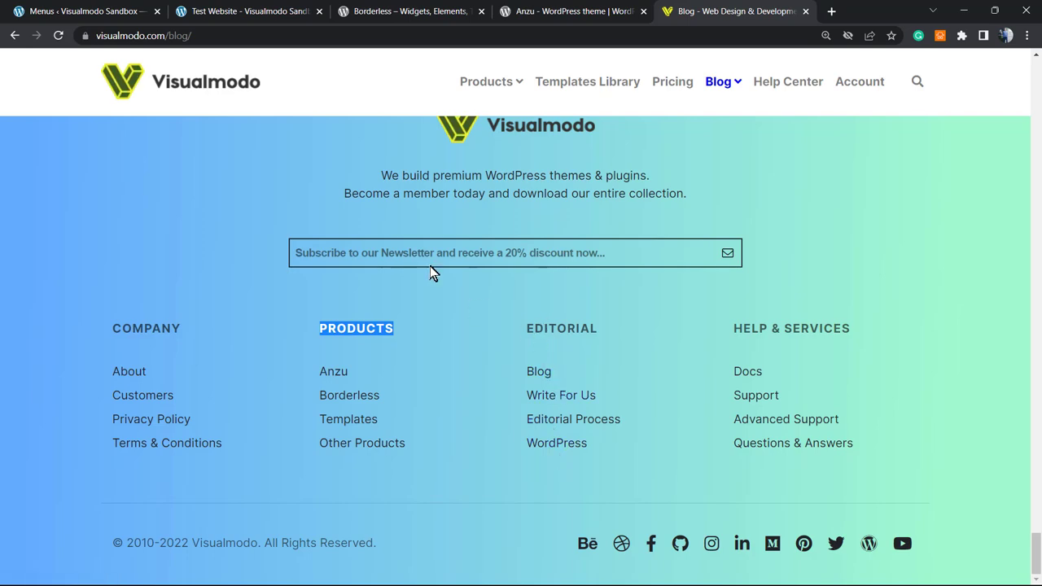
Step: Examine the existing menu links in the footer of the test website's home page
{"action": "left_click", "coordinate": [130, 10]}
{"action": "left_click", "coordinate": [253, 6]}
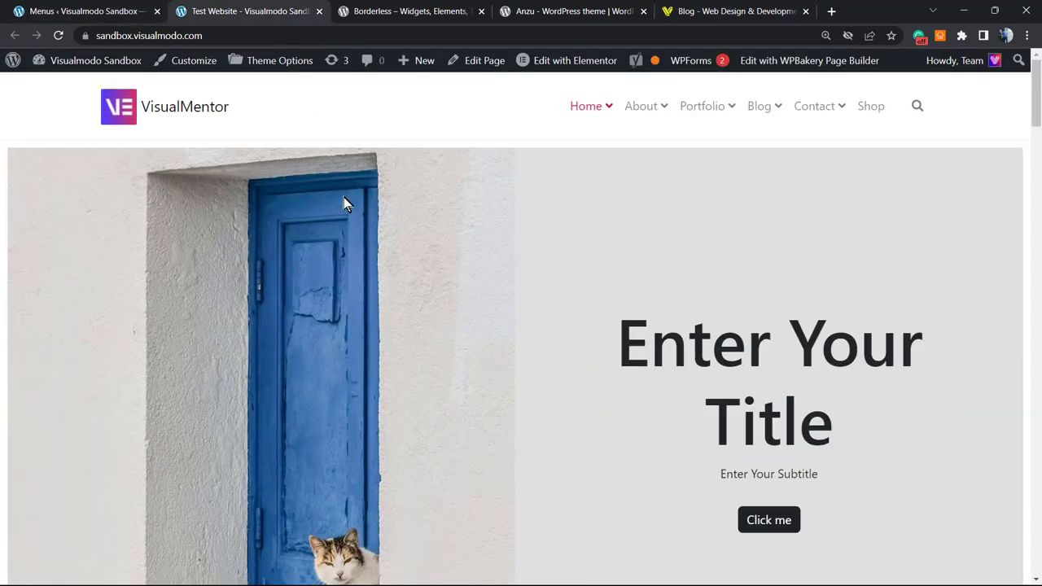
{"action": "scroll", "coordinate": [347, 219], "scroll_direction": "down", "scroll_amount": 20}
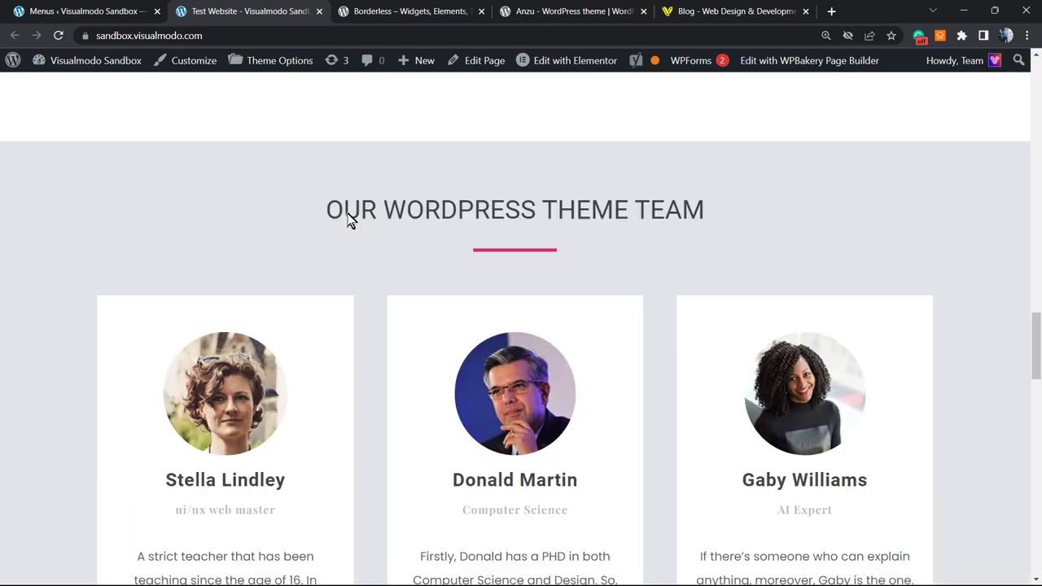
{"action": "mouse_move", "coordinate": [85, 331]}
{"action": "left_mouse_down"}
{"action": "mouse_move", "coordinate": [233, 442]}
{"action": "mouse_move", "coordinate": [128, 333]}
{"action": "mouse_move", "coordinate": [86, 328]}
{"action": "left_mouse_up"}
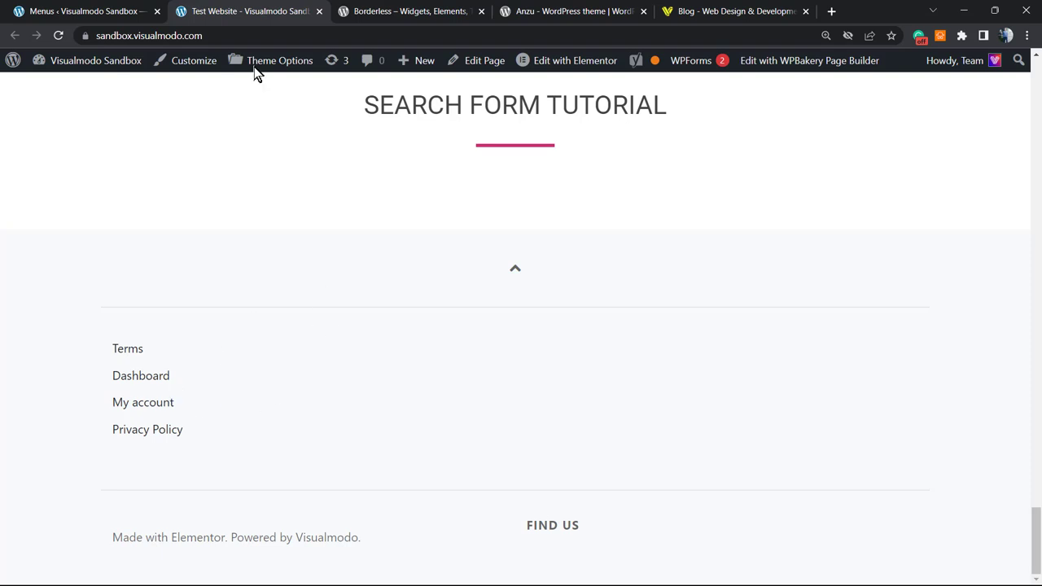
Step: Select the About and Blog pages from the full page list for the Footer 2 menu
{"action": "left_click", "coordinate": [104, 8]}
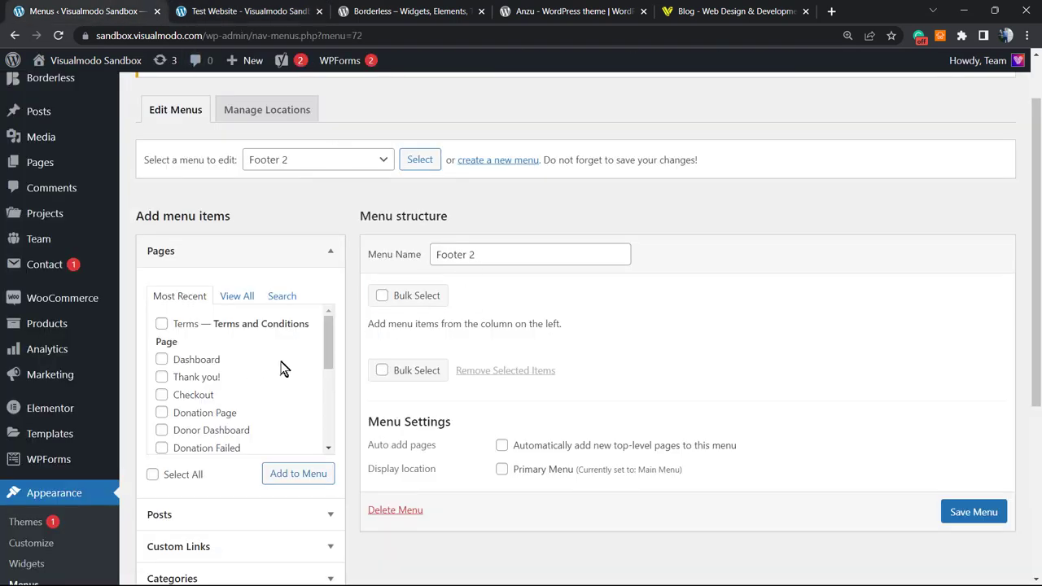
{"action": "scroll", "coordinate": [257, 371], "scroll_direction": "down", "scroll_amount": 2}
{"action": "scroll", "coordinate": [259, 382], "scroll_direction": "down", "scroll_amount": 1}
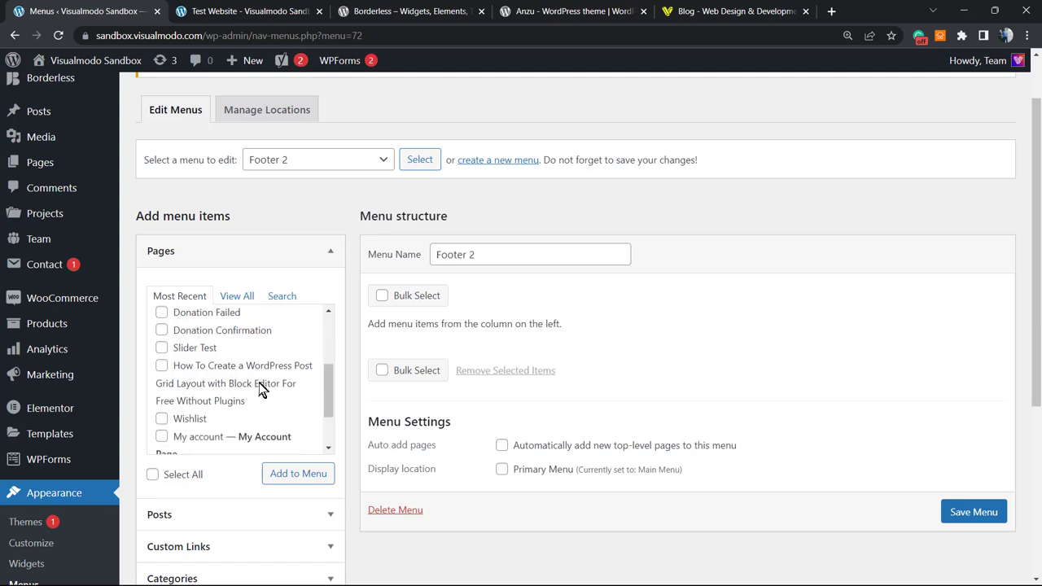
{"action": "left_click", "coordinate": [236, 296]}
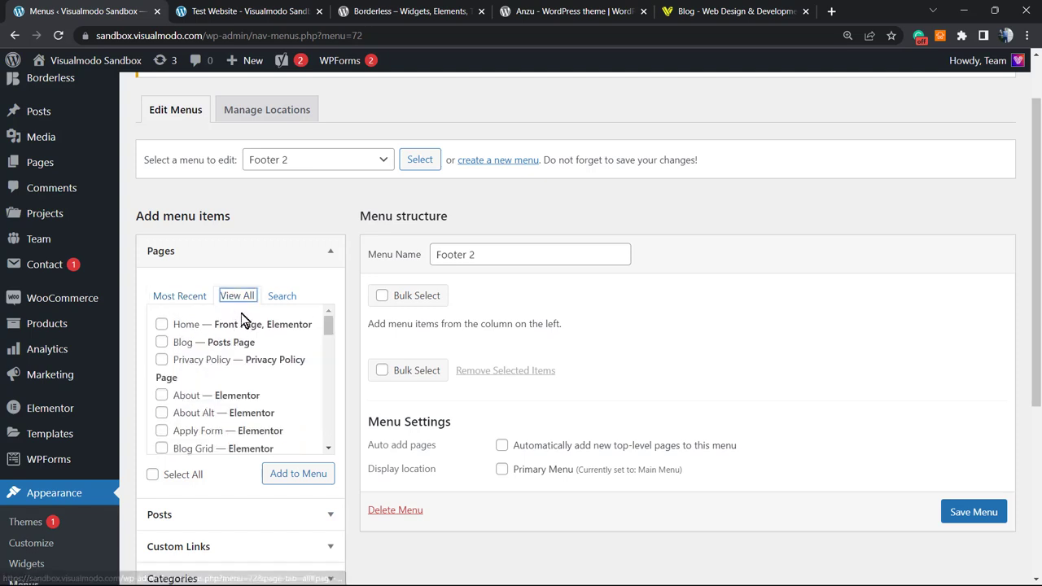
{"action": "left_click", "coordinate": [218, 399]}
{"action": "scroll", "coordinate": [236, 396], "scroll_direction": "down", "scroll_amount": 2}
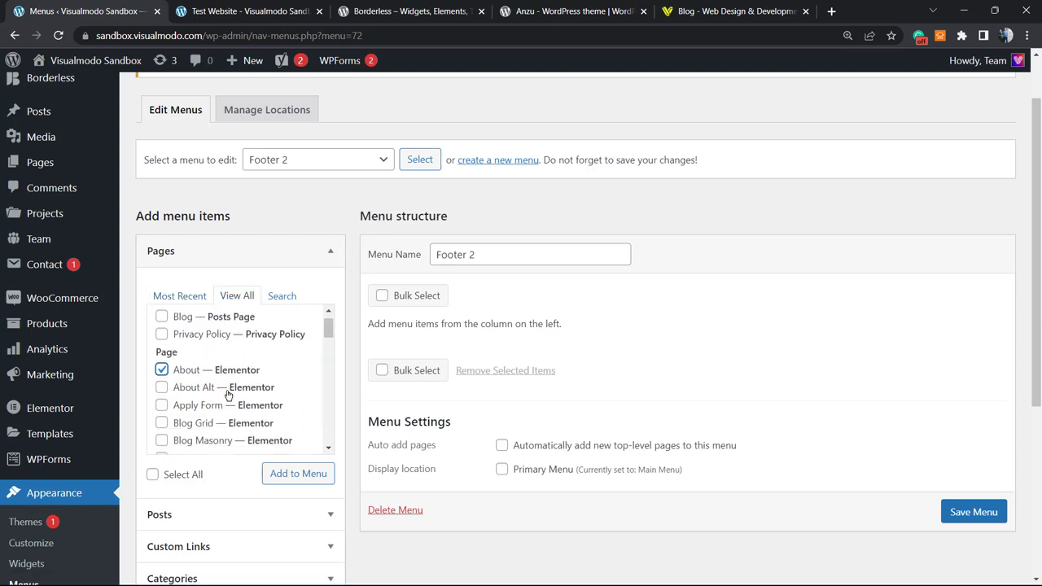
{"action": "scroll", "coordinate": [214, 379], "scroll_direction": "up", "scroll_amount": 2}
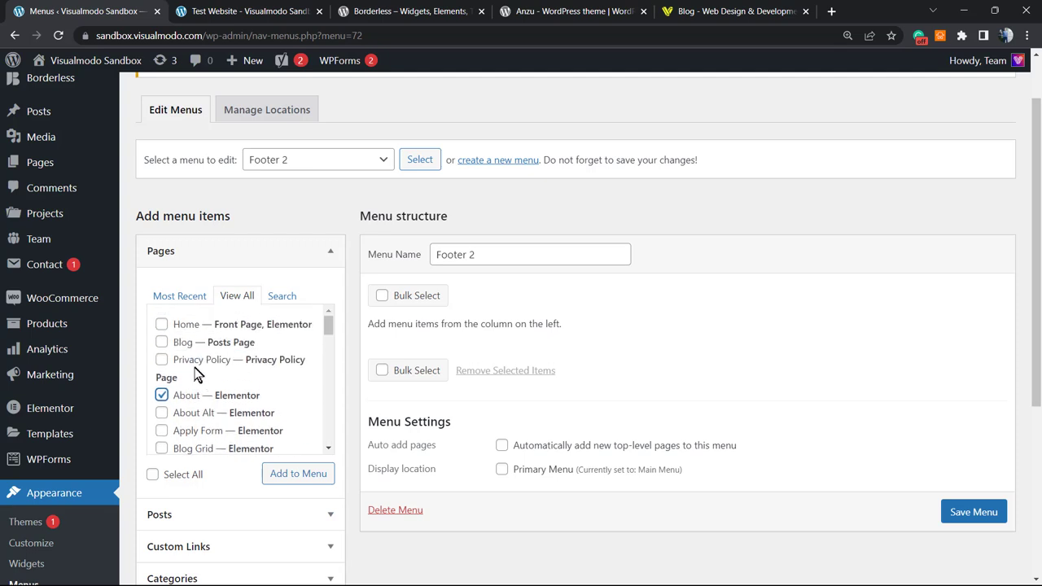
{"action": "left_click", "coordinate": [179, 343]}
Step: Include the Contact and Portfolio pages in the selection and add all selected pages to Footer 2
{"action": "scroll", "coordinate": [210, 368], "scroll_direction": "down", "scroll_amount": 4}
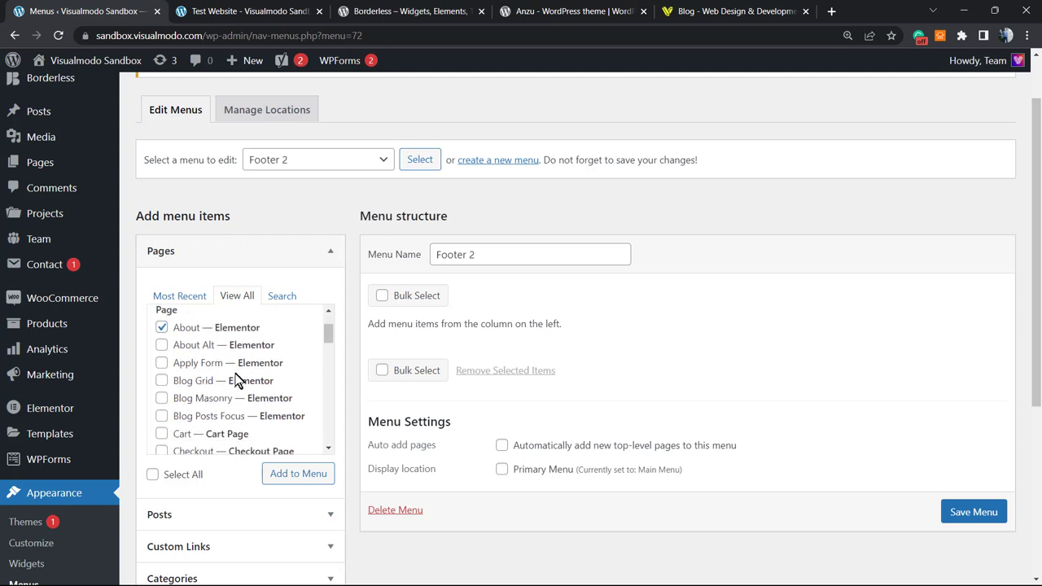
{"action": "scroll", "coordinate": [236, 380], "scroll_direction": "down", "scroll_amount": 4}
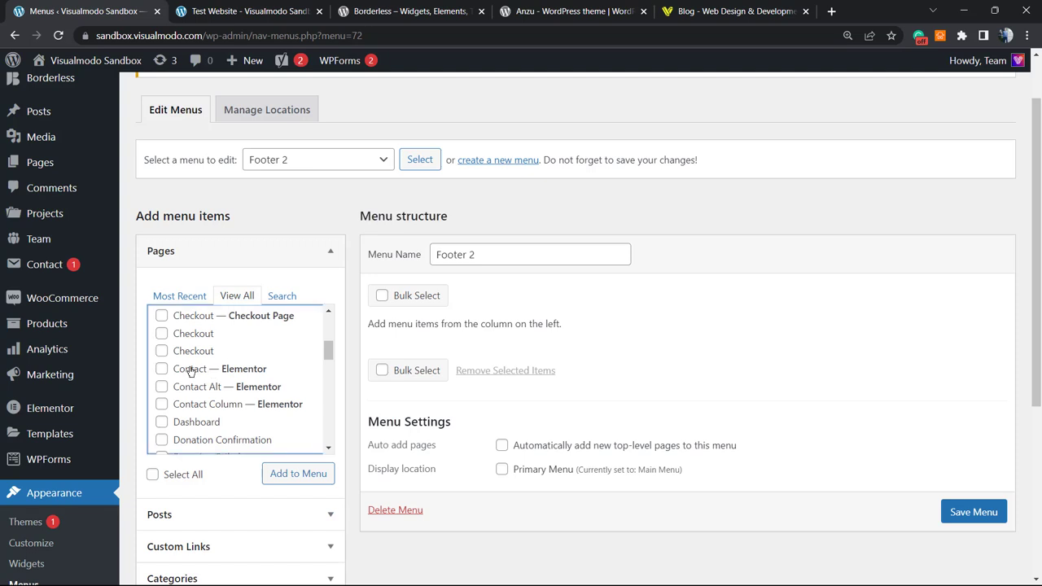
{"action": "left_click", "coordinate": [210, 370]}
{"action": "scroll", "coordinate": [214, 367], "scroll_direction": "down", "scroll_amount": 4}
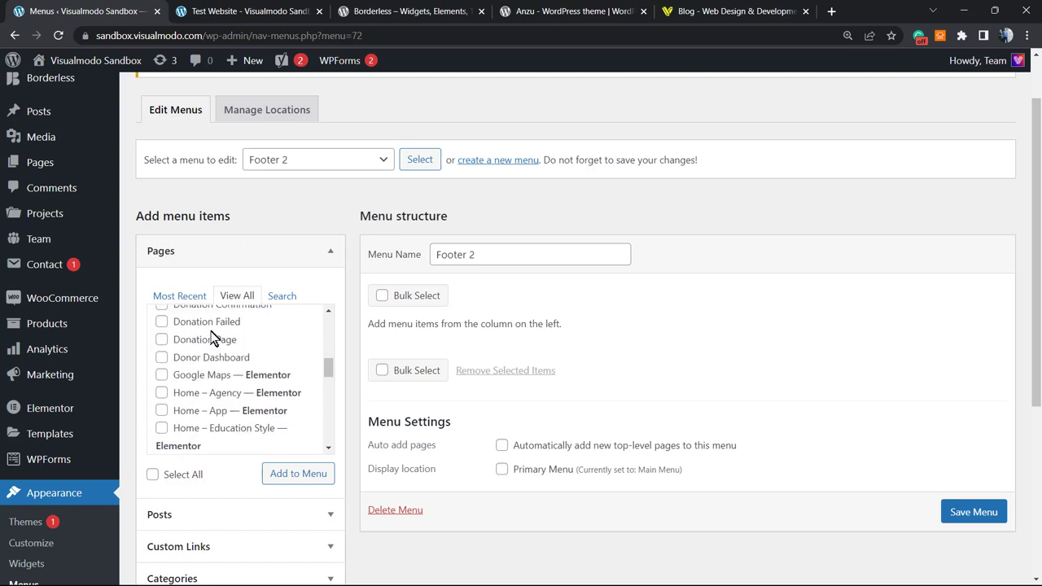
{"action": "scroll", "coordinate": [199, 368], "scroll_direction": "down", "scroll_amount": 2}
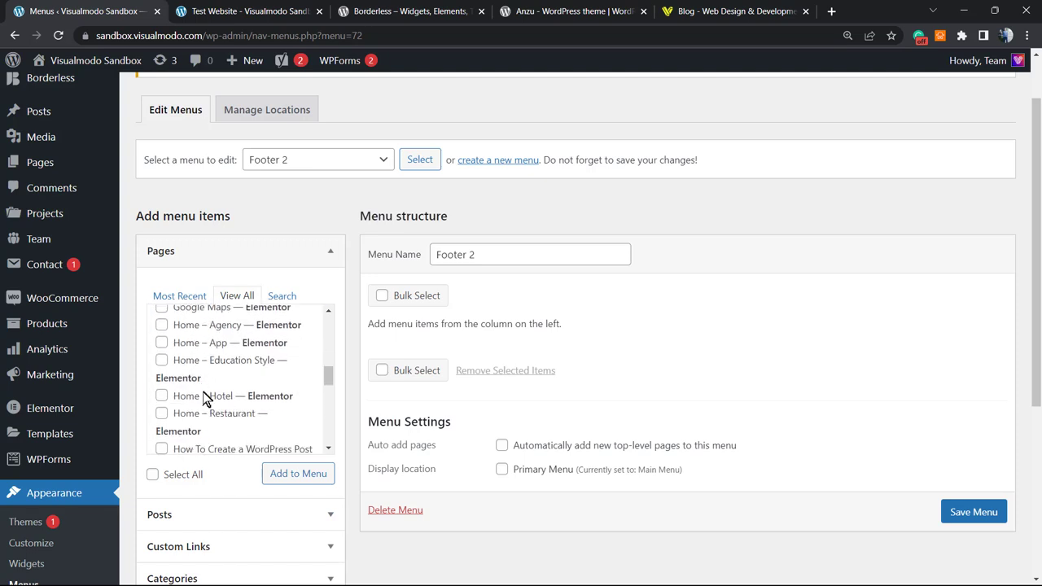
{"action": "scroll", "coordinate": [201, 383], "scroll_direction": "down", "scroll_amount": 3}
{"action": "scroll", "coordinate": [201, 393], "scroll_direction": "down", "scroll_amount": 5}
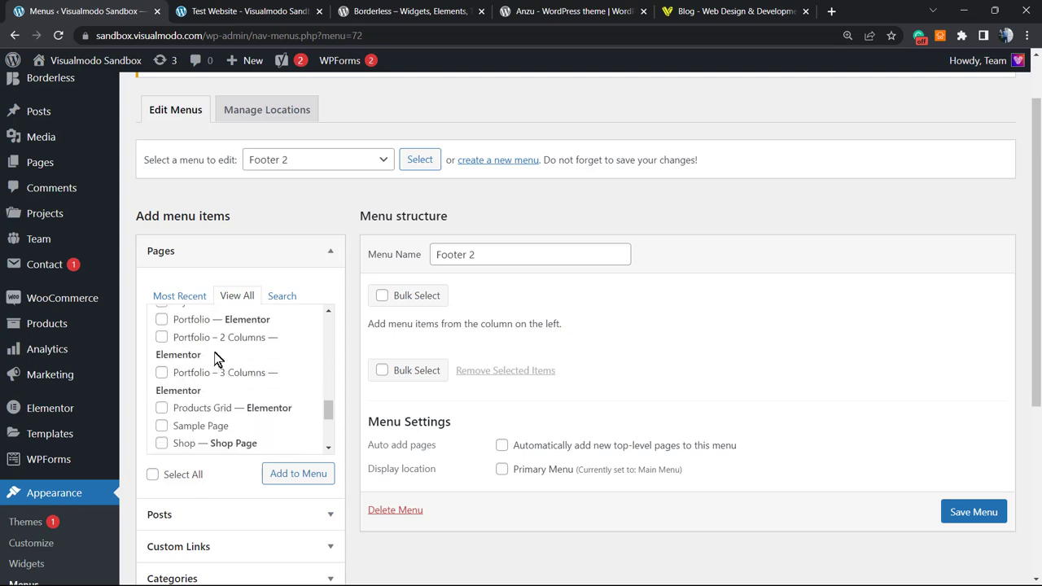
{"action": "scroll", "coordinate": [196, 362], "scroll_direction": "up", "scroll_amount": 2}
{"action": "left_click", "coordinate": [195, 392]}
{"action": "left_click", "coordinate": [281, 473]}
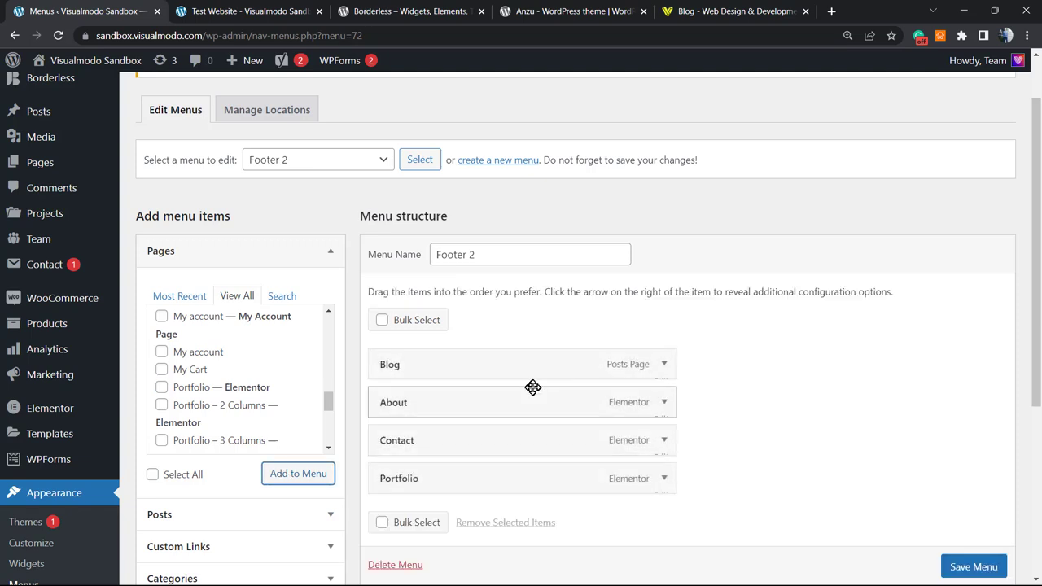
Step: Move the About item above Blog in the Footer 2 menu structure
{"action": "scroll", "coordinate": [456, 391], "scroll_direction": "down", "scroll_amount": 1}
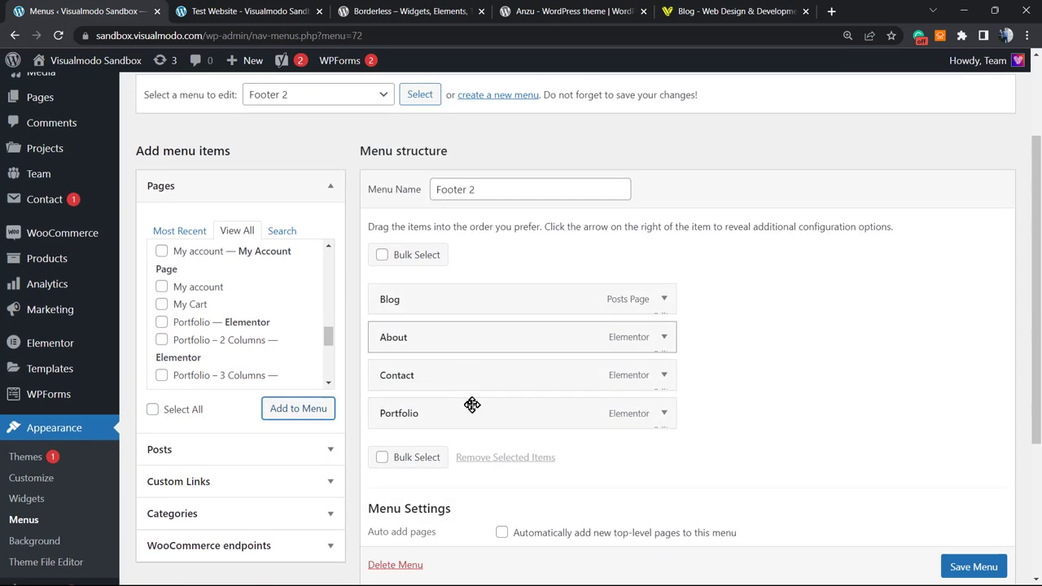
{"action": "left_click_drag", "start_coordinate": [440, 342], "coordinate": [452, 294]}
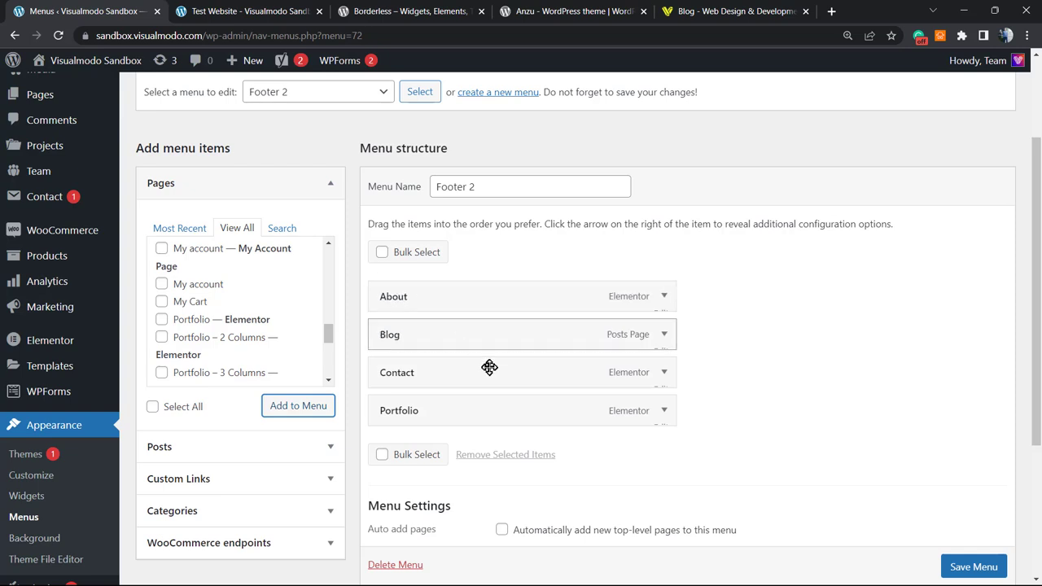
Step: Save the Footer 2 menu with its About, Blog, Contact and Portfolio items
{"action": "scroll", "coordinate": [488, 366], "scroll_direction": "down", "scroll_amount": 1}
{"action": "scroll", "coordinate": [617, 424], "scroll_direction": "up", "scroll_amount": 2}
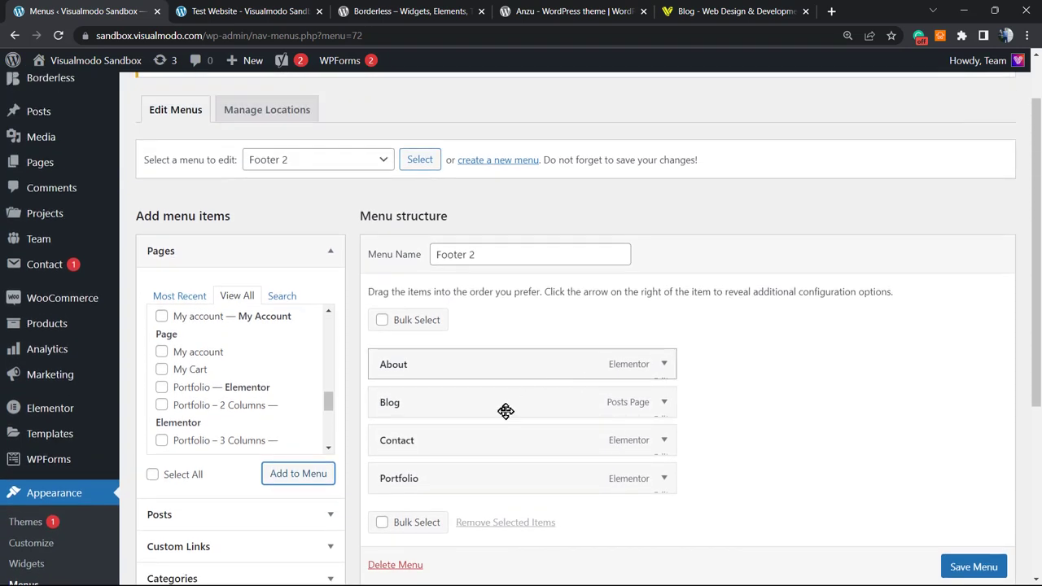
{"action": "scroll", "coordinate": [973, 570], "scroll_direction": "down", "scroll_amount": 1}
{"action": "left_click", "coordinate": [973, 568]}
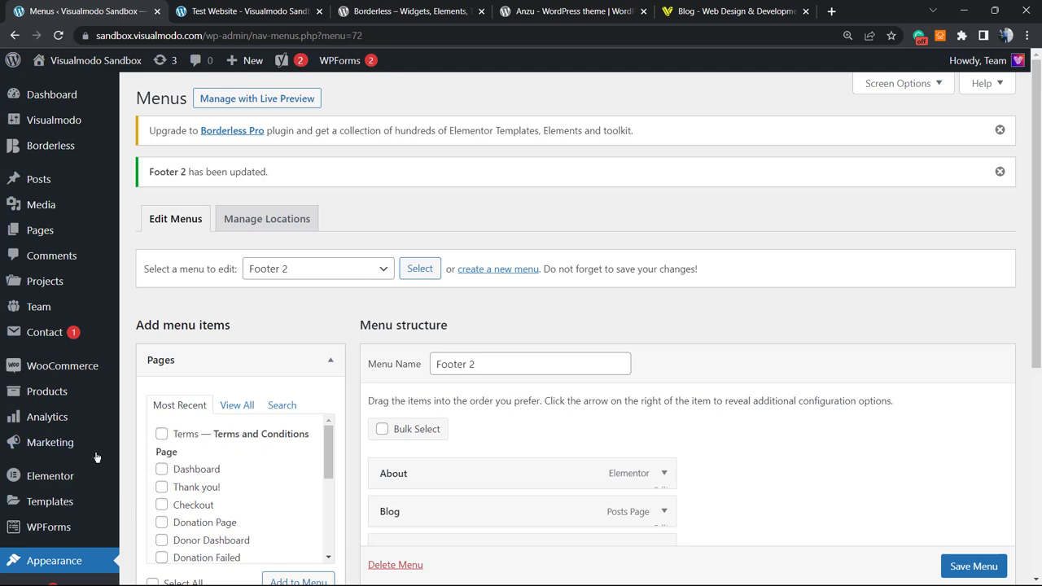
Step: Open the site's widget management page and collapse the Sidebar widget area
{"action": "scroll", "coordinate": [297, 342], "scroll_direction": "down", "scroll_amount": 2}
{"action": "scroll", "coordinate": [261, 358], "scroll_direction": "down", "scroll_amount": 1}
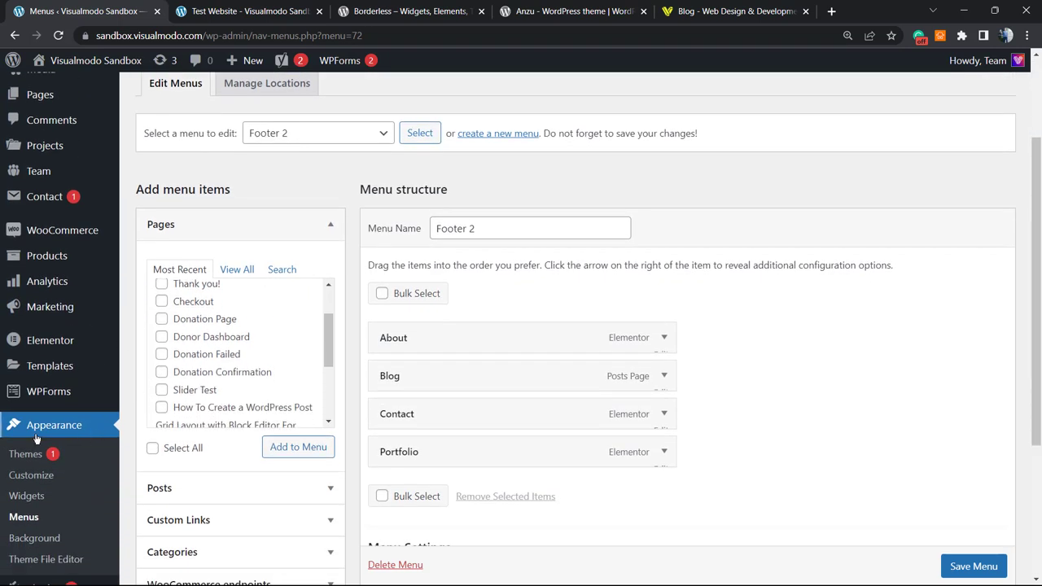
{"action": "left_click", "coordinate": [37, 504]}
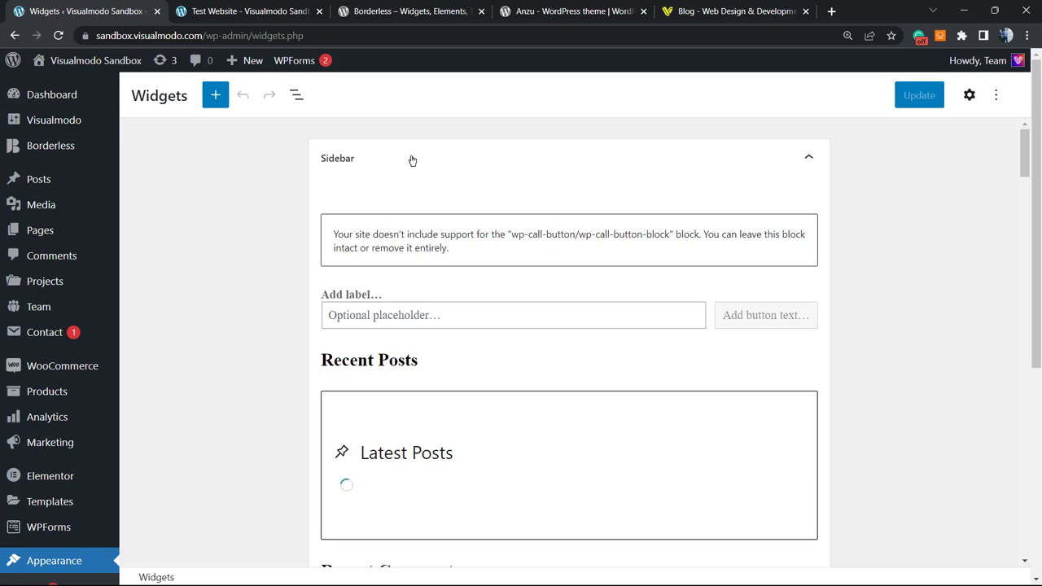
{"action": "left_click", "coordinate": [412, 160]}
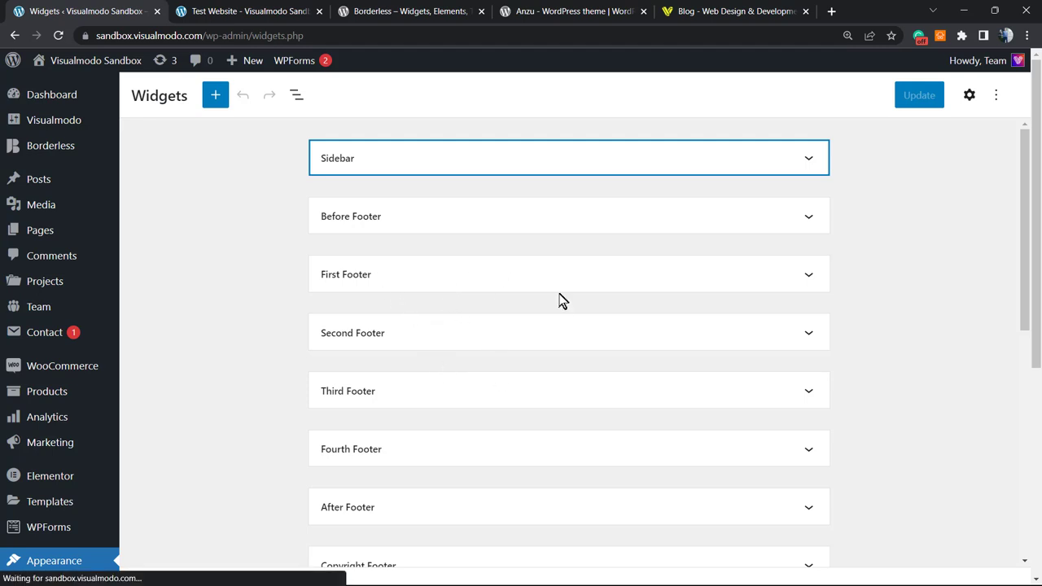
Step: Inspect the Navigation Menu widget in the First Footer area and compare it with the test website's footer
{"action": "left_click", "coordinate": [384, 273]}
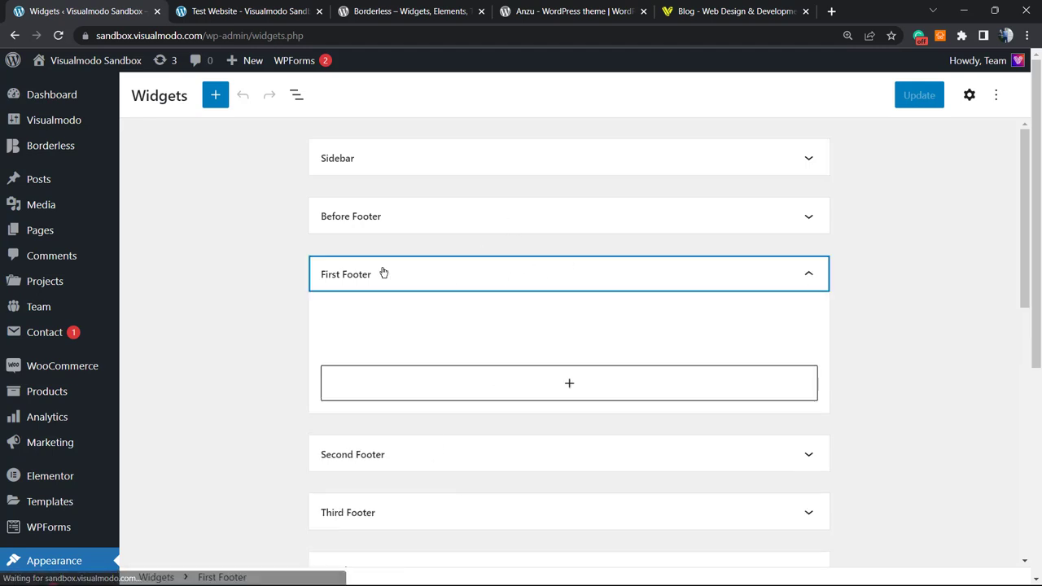
{"action": "left_click", "coordinate": [491, 343]}
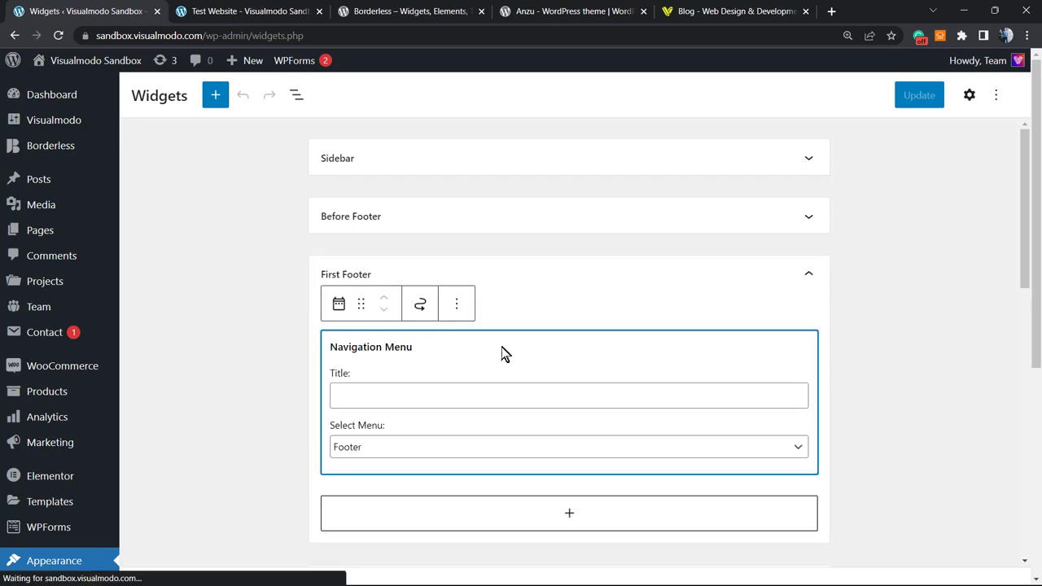
{"action": "key", "text": "ctrl+Tab"}
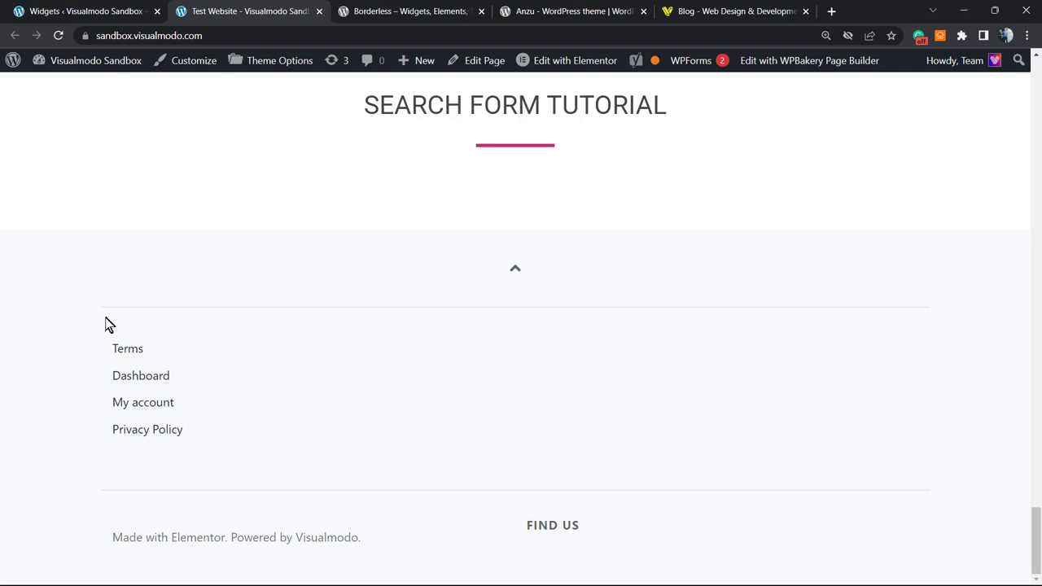
{"action": "left_click_drag", "start_coordinate": [108, 324], "coordinate": [186, 318]}
{"action": "left_click", "coordinate": [150, 10]}
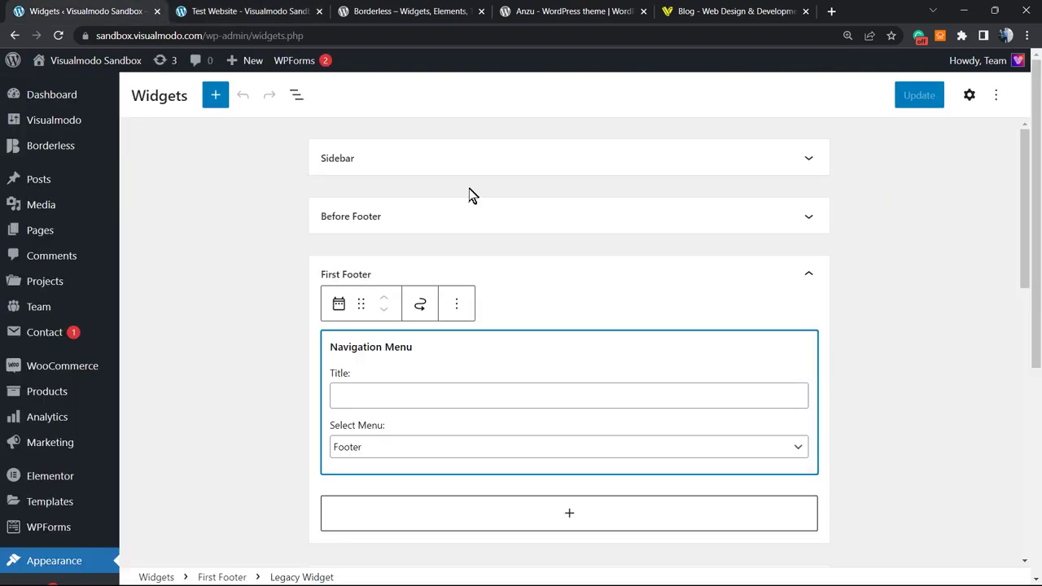
Step: Collapse First Footer and add a Navigation Menu widget to the Second Footer area, searching the blocks for "menu"
{"action": "left_click", "coordinate": [544, 272]}
{"action": "left_click", "coordinate": [402, 333]}
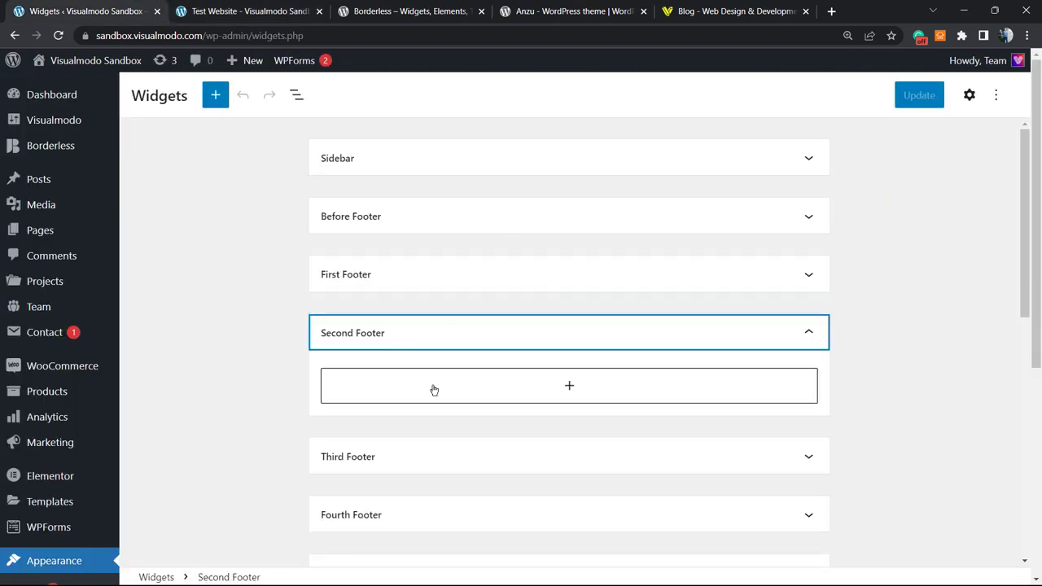
{"action": "left_click", "coordinate": [569, 388]}
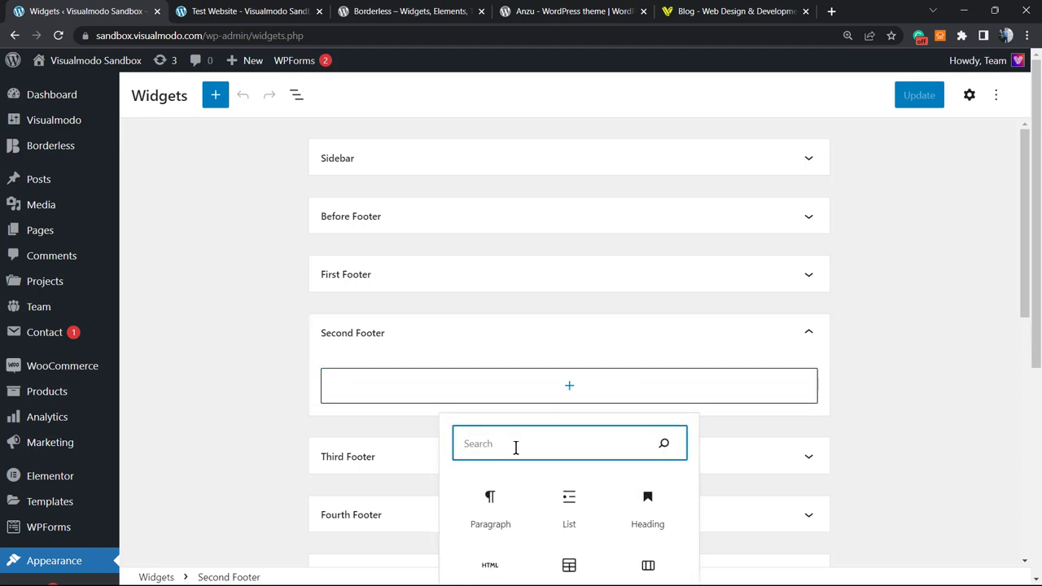
{"action": "type", "text": "menu"}
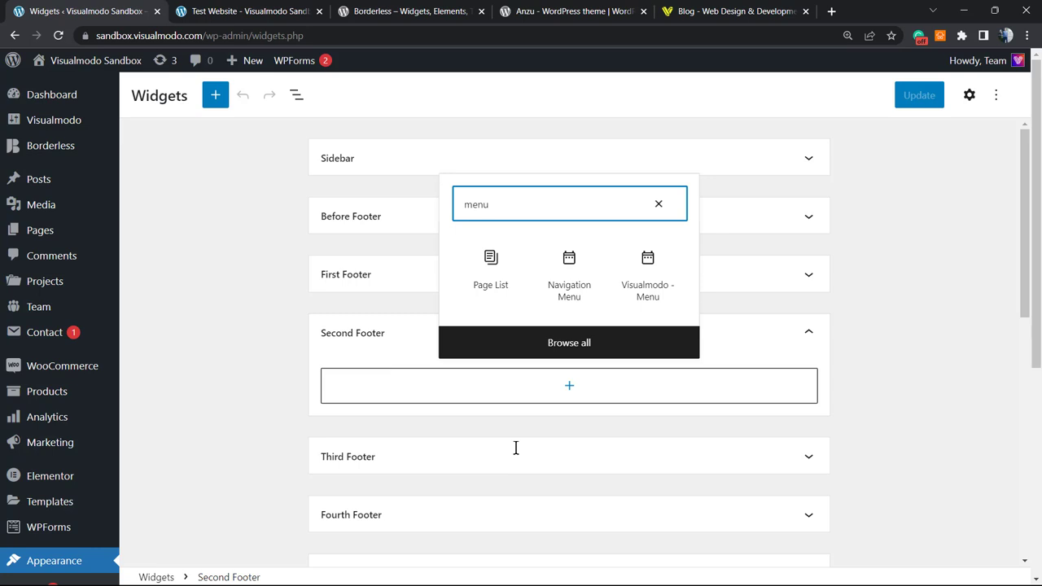
{"action": "left_click", "coordinate": [569, 281]}
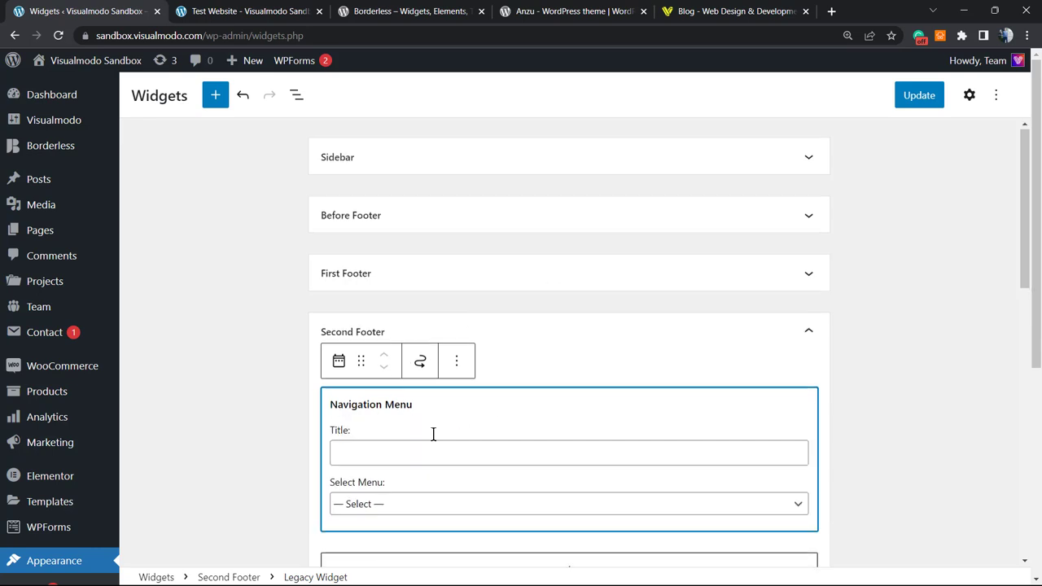
Step: Assign the Footer 2 menu to the Second Footer widget, save the widgets and check the test website's footer
{"action": "left_click", "coordinate": [409, 438]}
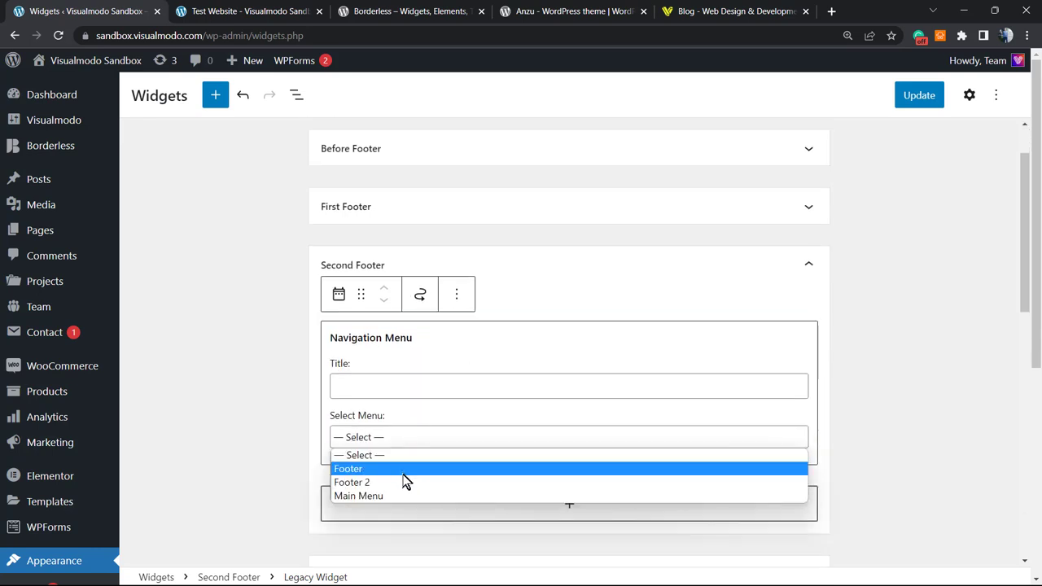
{"action": "left_click", "coordinate": [407, 483]}
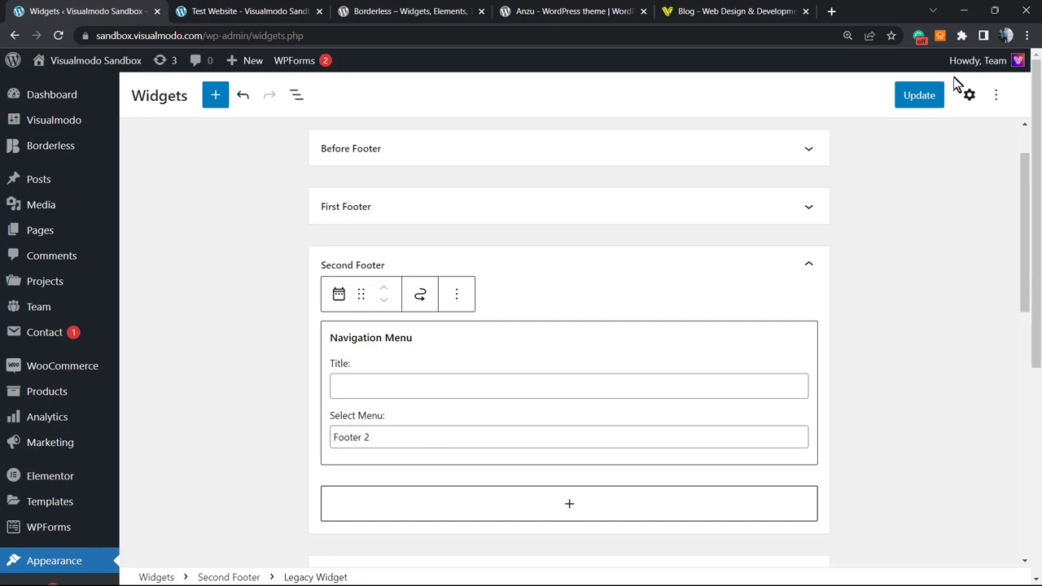
{"action": "left_click", "coordinate": [914, 102]}
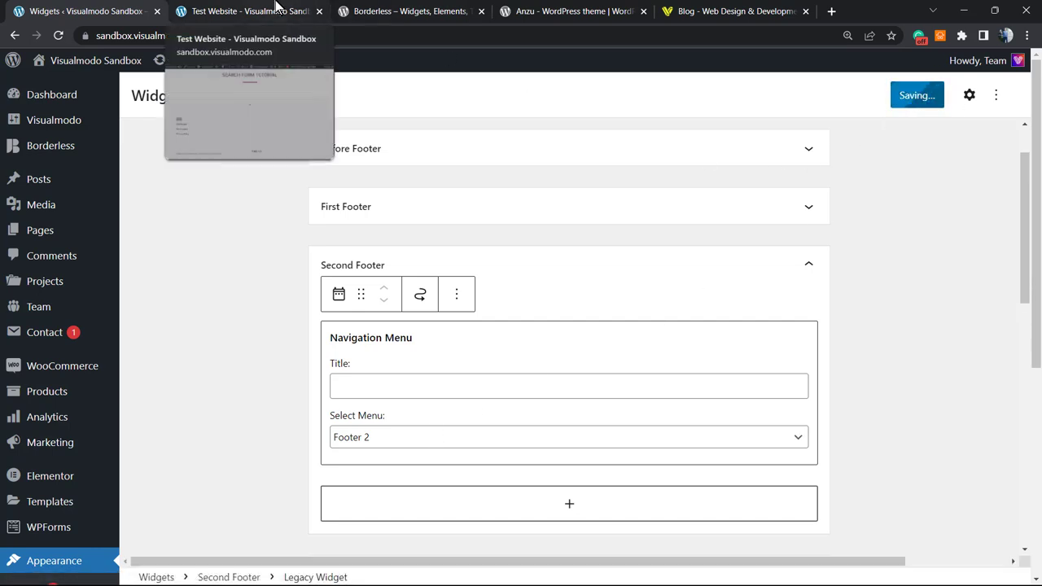
{"action": "left_click", "coordinate": [275, 10]}
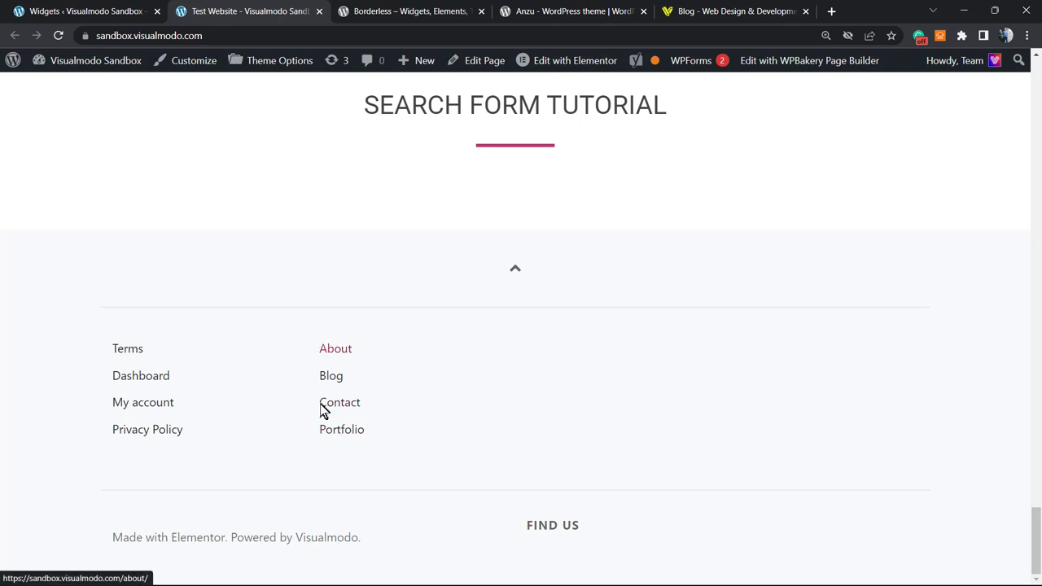
Step: Return to the widget editor and title the Second Footer navigation menu "Company"
{"action": "left_click", "coordinate": [89, 10]}
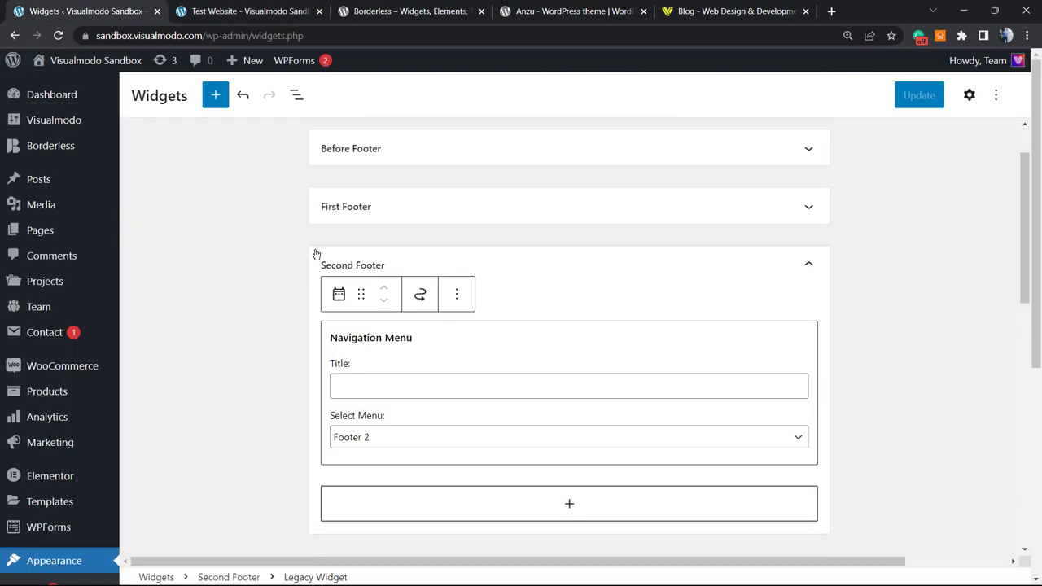
{"action": "left_click", "coordinate": [433, 389]}
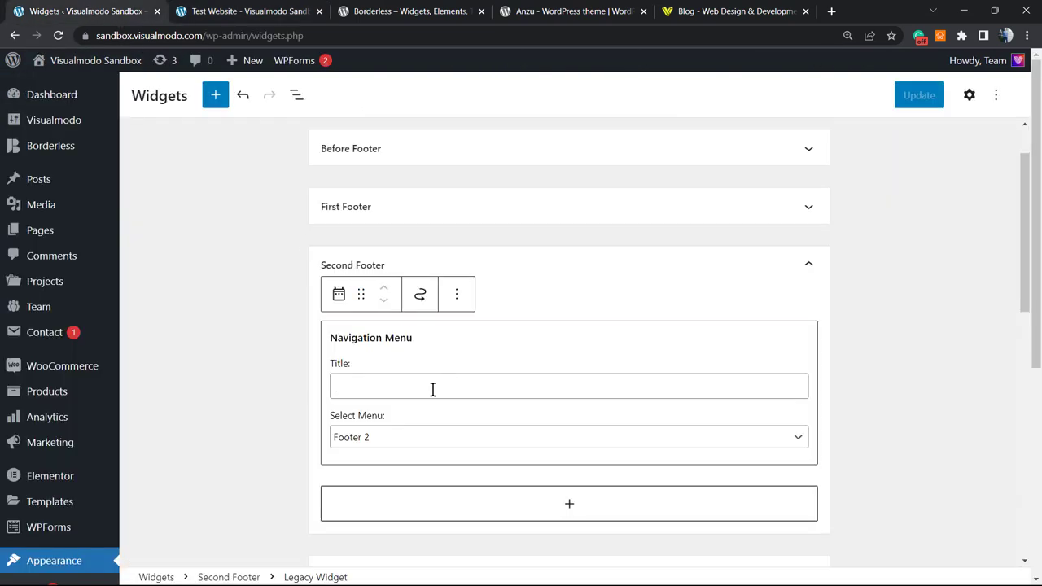
{"action": "type", "text": "C"}
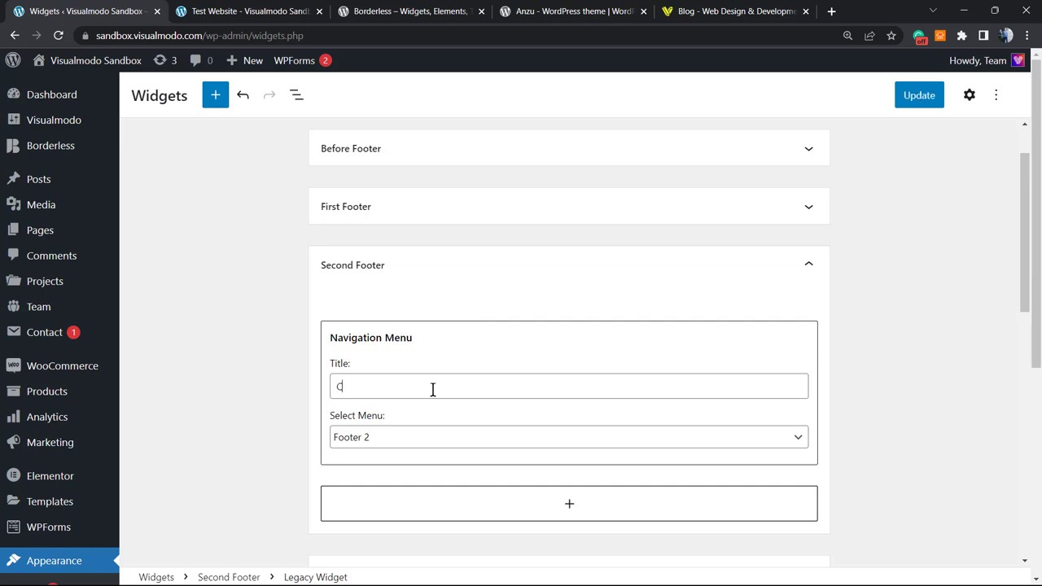
{"action": "type", "text": "ompany"}
Step: Title the First Footer navigation menu "User" and save the widget changes
{"action": "left_click", "coordinate": [384, 207]}
{"action": "left_click", "coordinate": [394, 278]}
{"action": "left_click", "coordinate": [414, 325]}
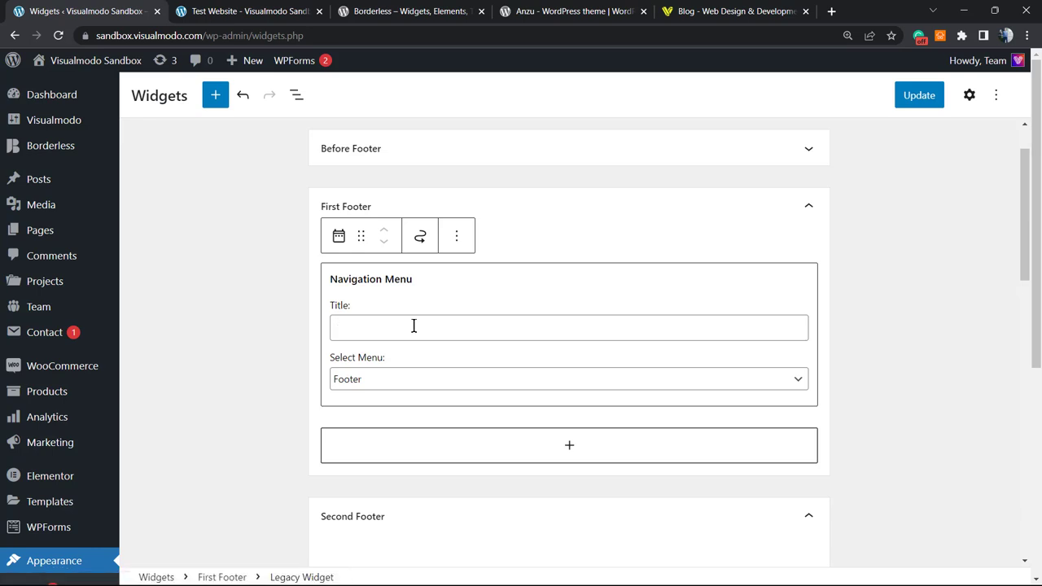
{"action": "type", "text": "User"}
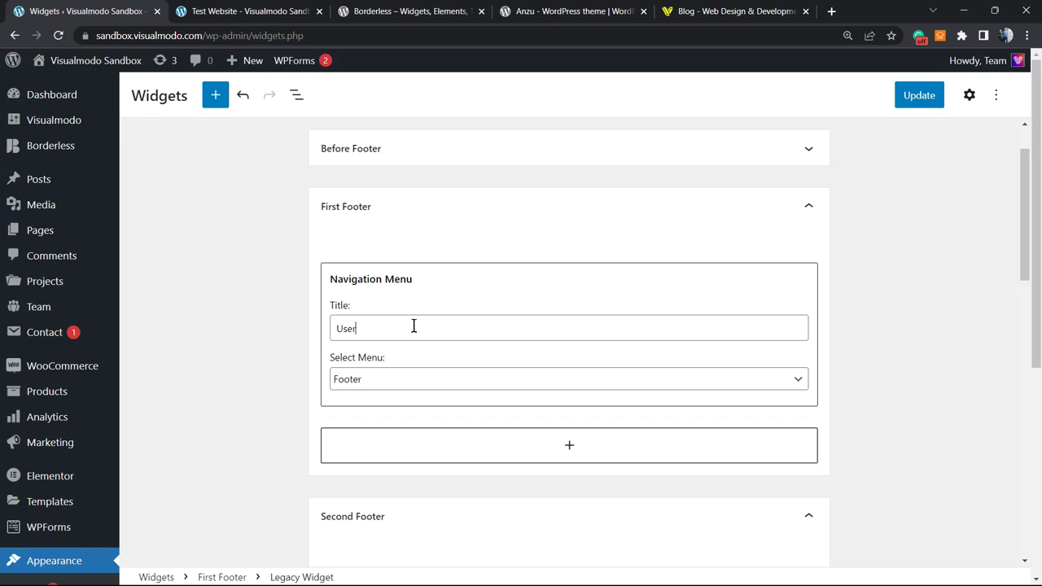
{"action": "left_click", "coordinate": [910, 100]}
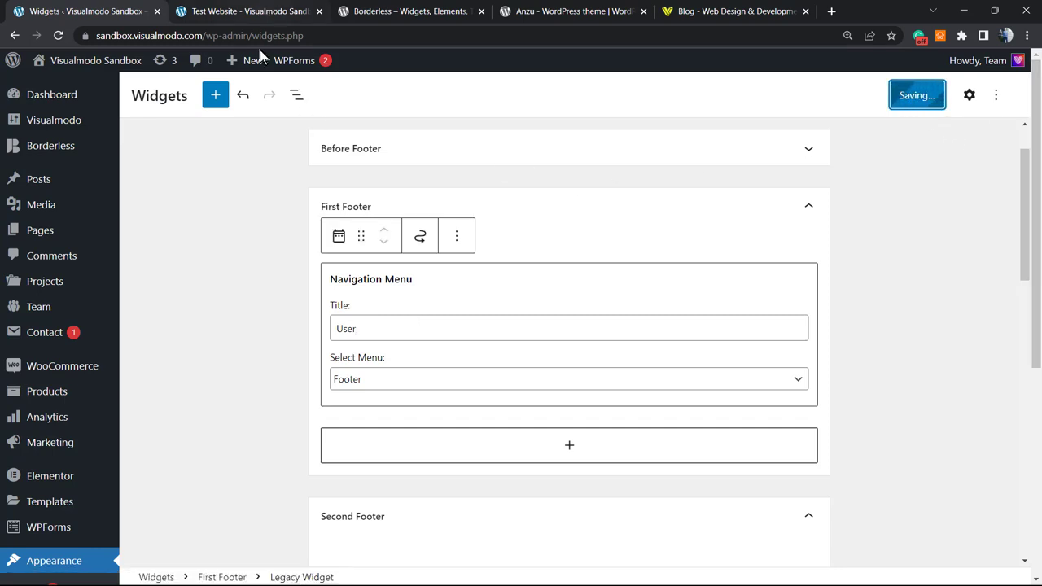
Step: Check the titles and links of both menu columns in the test website's footer
{"action": "left_click", "coordinate": [248, 11]}
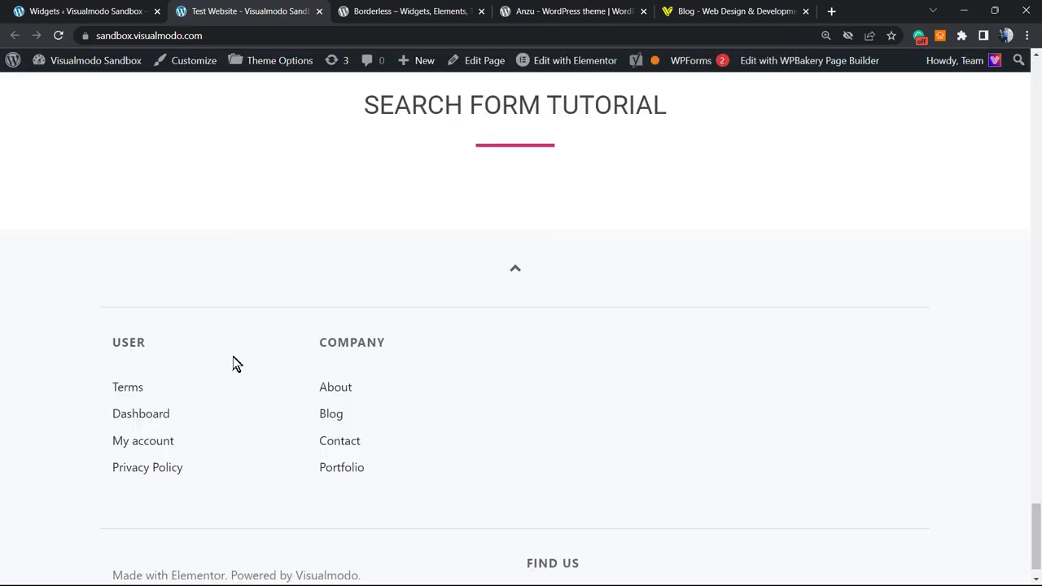
{"action": "double_click", "coordinate": [127, 338]}
{"action": "left_click_drag", "start_coordinate": [201, 350], "coordinate": [450, 350]}
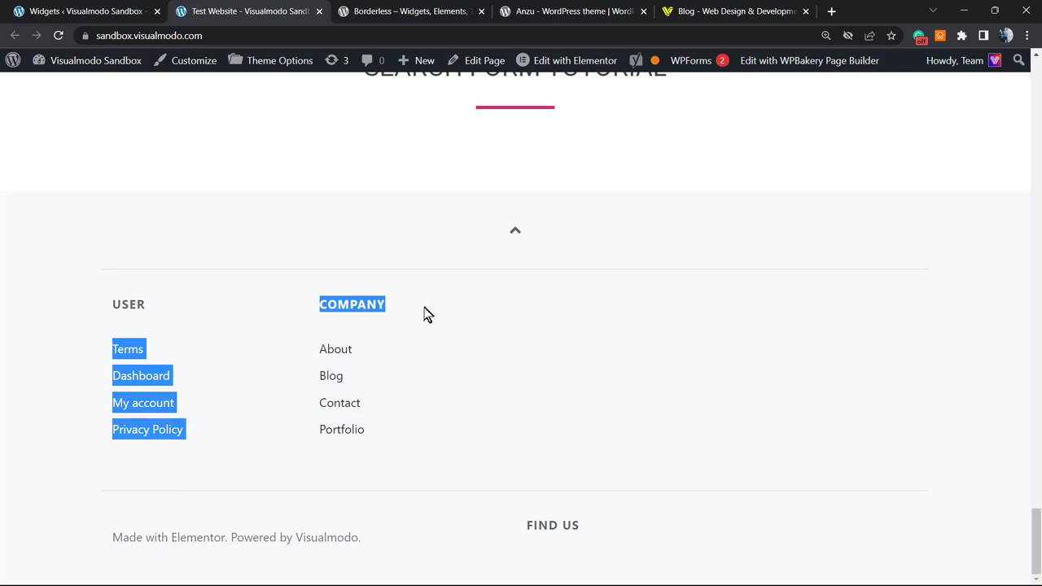
{"action": "left_click", "coordinate": [437, 309]}
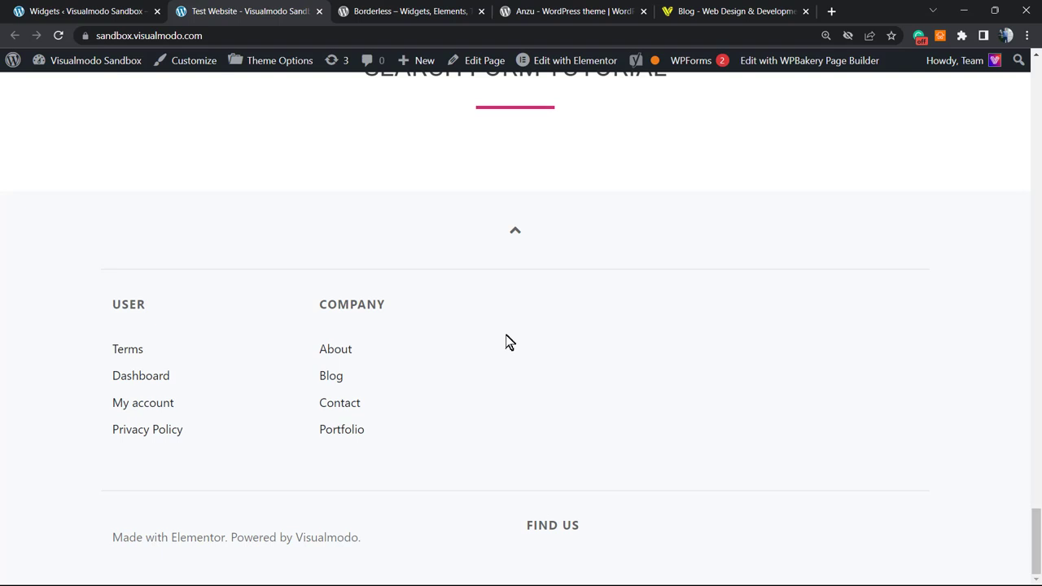
Step: Examine the Editorial column in the footer of the Visualmodo blog as a multi-column example
{"action": "left_click", "coordinate": [692, 16]}
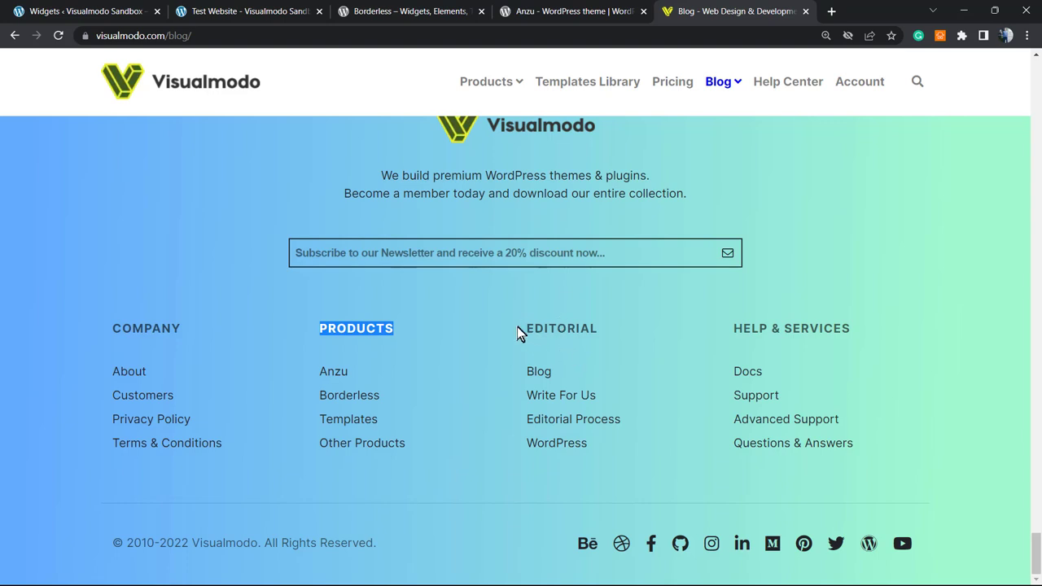
{"action": "left_click_drag", "start_coordinate": [521, 329], "coordinate": [661, 446]}
{"action": "left_click_drag", "start_coordinate": [621, 396], "coordinate": [565, 331]}
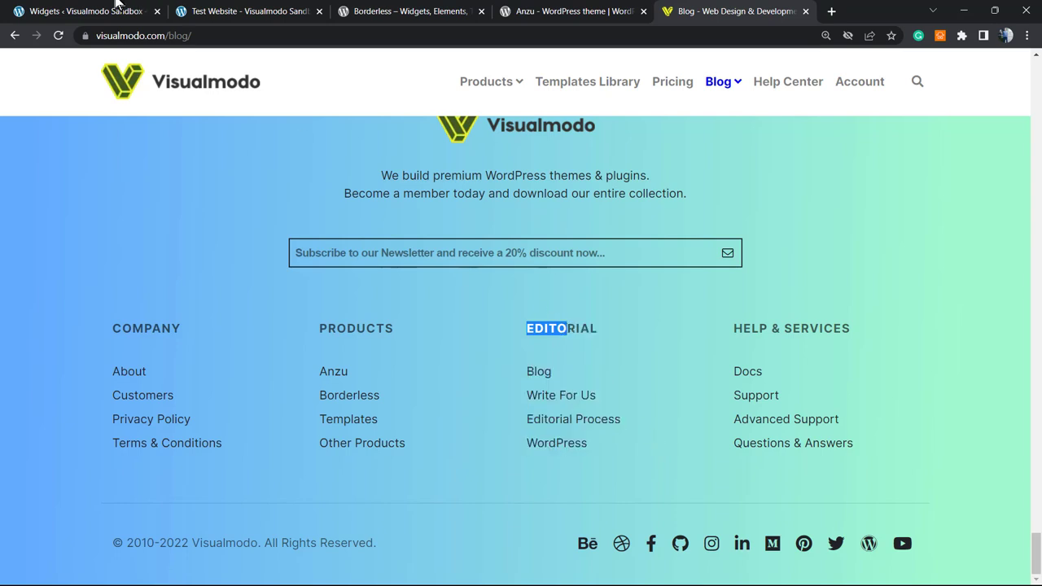
Step: Go back to the site's widget page and open the theme Customizer from there
{"action": "left_click", "coordinate": [85, 10]}
{"action": "scroll", "coordinate": [350, 370], "scroll_direction": "up", "scroll_amount": 2}
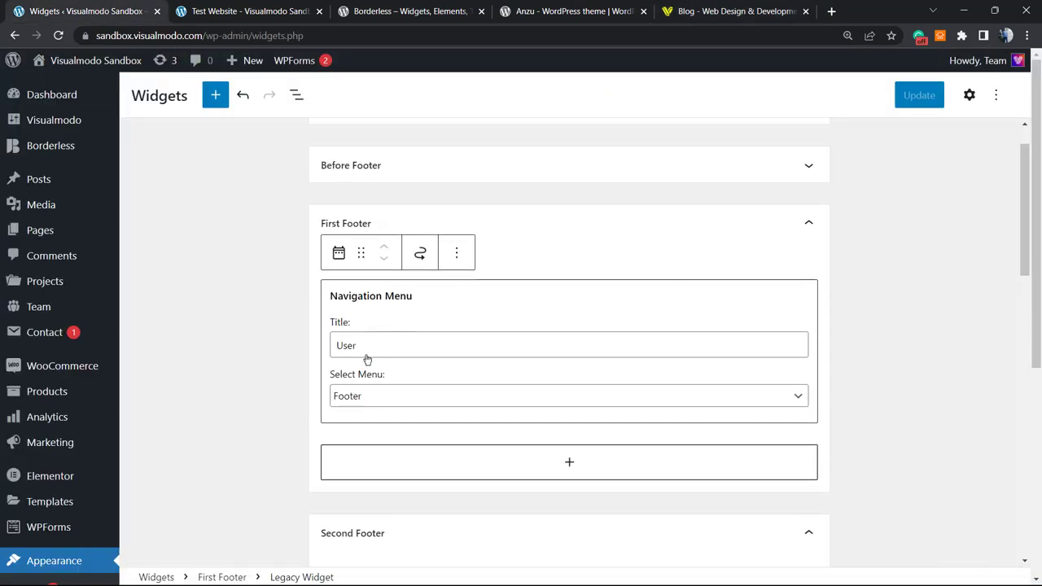
{"action": "scroll", "coordinate": [149, 410], "scroll_direction": "down", "scroll_amount": 5}
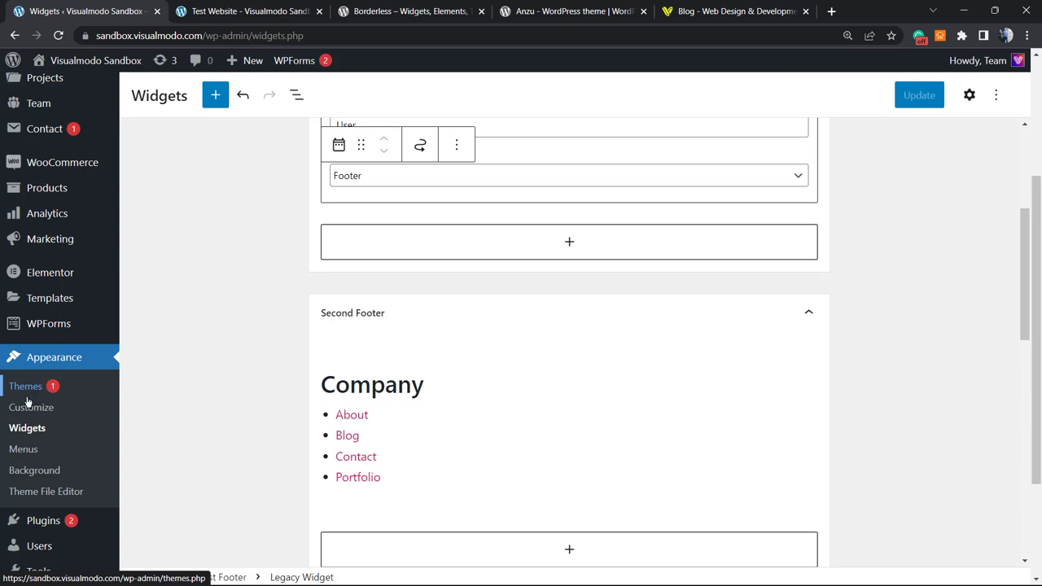
{"action": "left_click", "coordinate": [29, 409]}
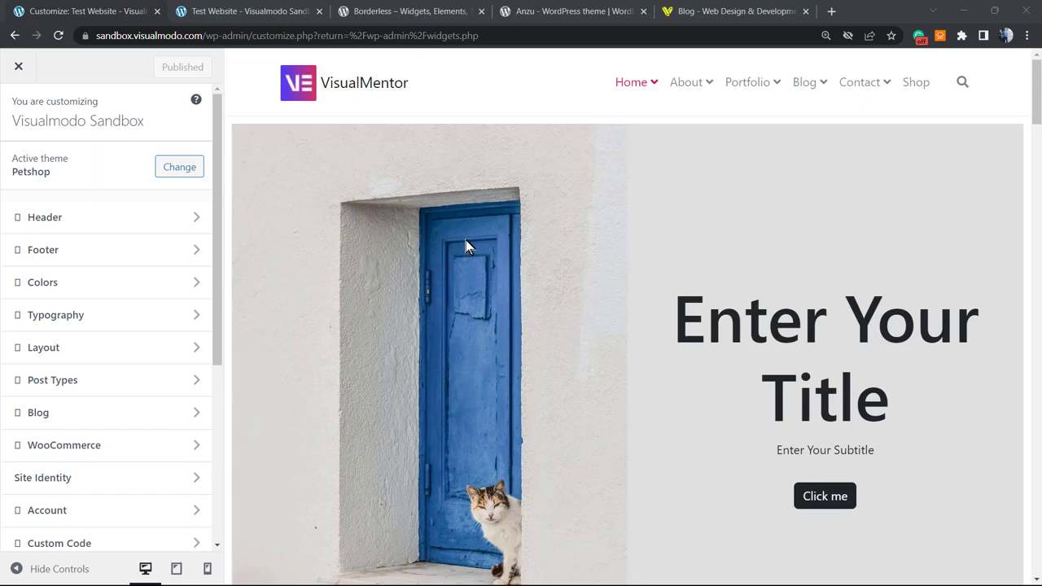
Step: Examine the footer in the Customizer preview and look through the available customization sections
{"action": "scroll", "coordinate": [468, 247], "scroll_direction": "down", "scroll_amount": 10}
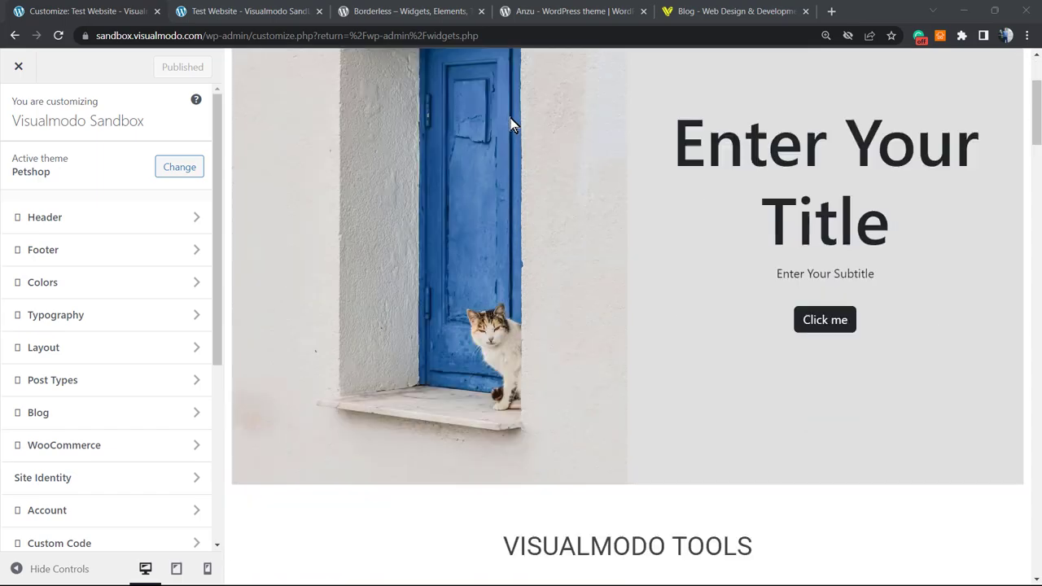
{"action": "scroll", "coordinate": [543, 385], "scroll_direction": "down", "scroll_amount": 10}
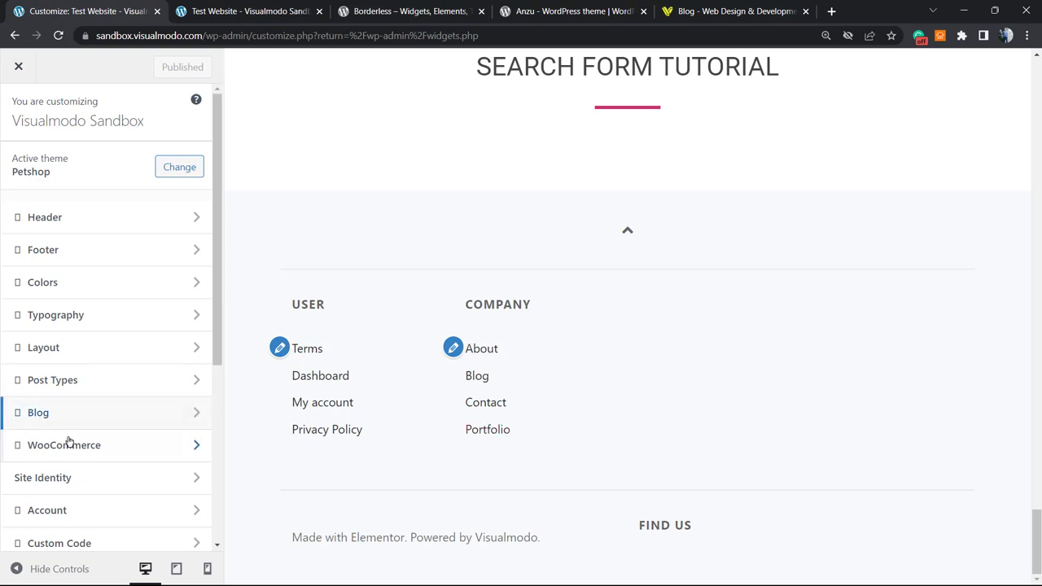
{"action": "scroll", "coordinate": [105, 442], "scroll_direction": "down", "scroll_amount": 3}
{"action": "scroll", "coordinate": [126, 419], "scroll_direction": "down", "scroll_amount": 2}
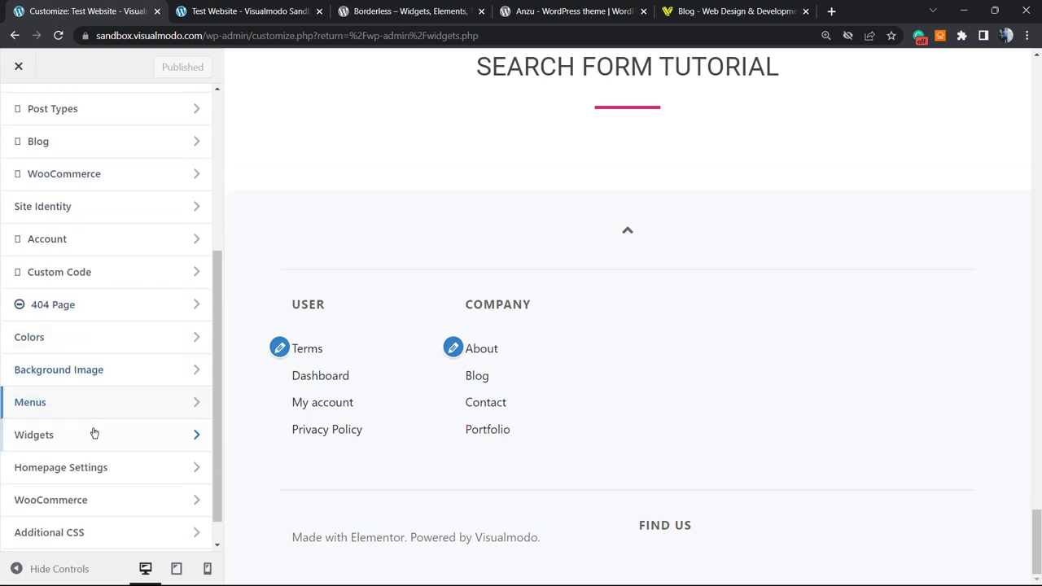
{"action": "scroll", "coordinate": [110, 359], "scroll_direction": "up", "scroll_amount": 10}
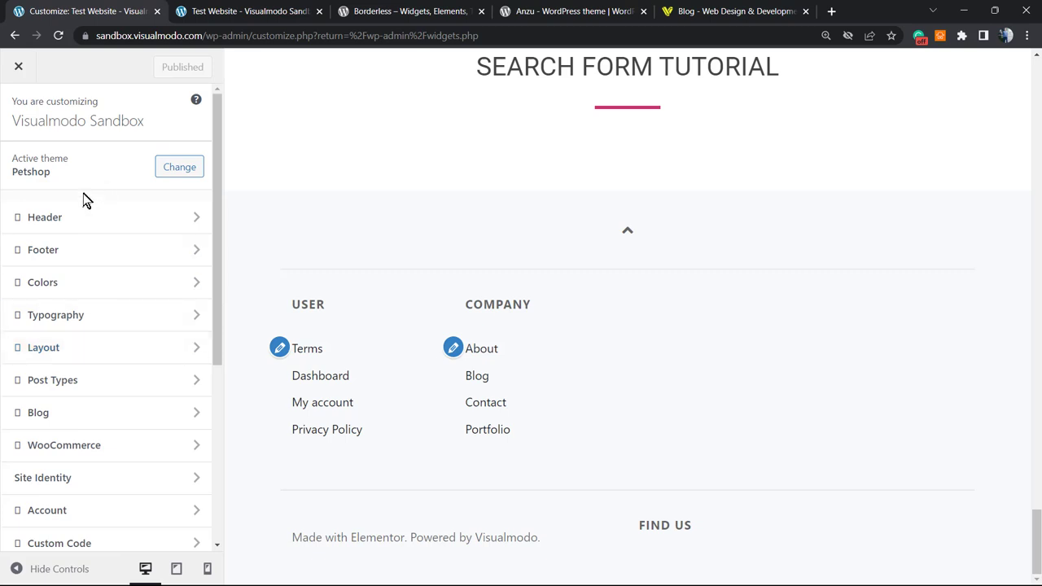
Step: Add a Navigation Menu widget to the Third Footer widget area in the Customizer
{"action": "scroll", "coordinate": [79, 236], "scroll_direction": "down", "scroll_amount": 4}
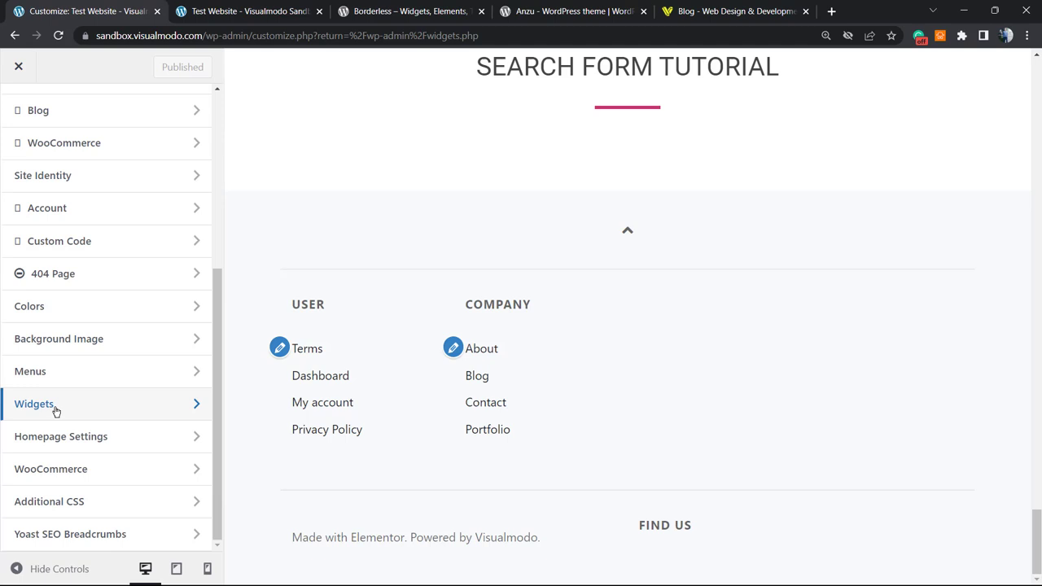
{"action": "left_click", "coordinate": [93, 394]}
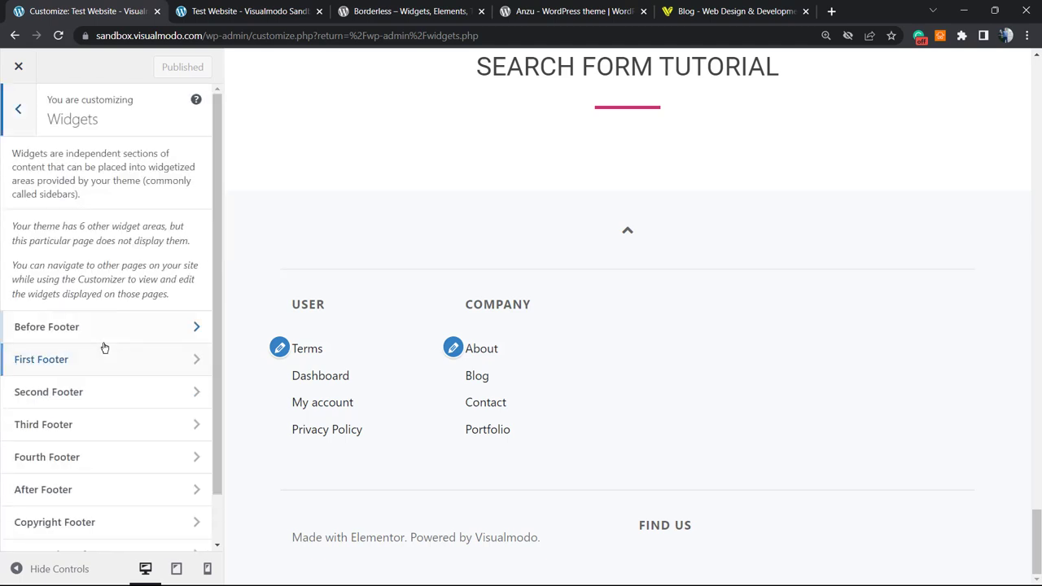
{"action": "scroll", "coordinate": [159, 298], "scroll_direction": "down", "scroll_amount": 1}
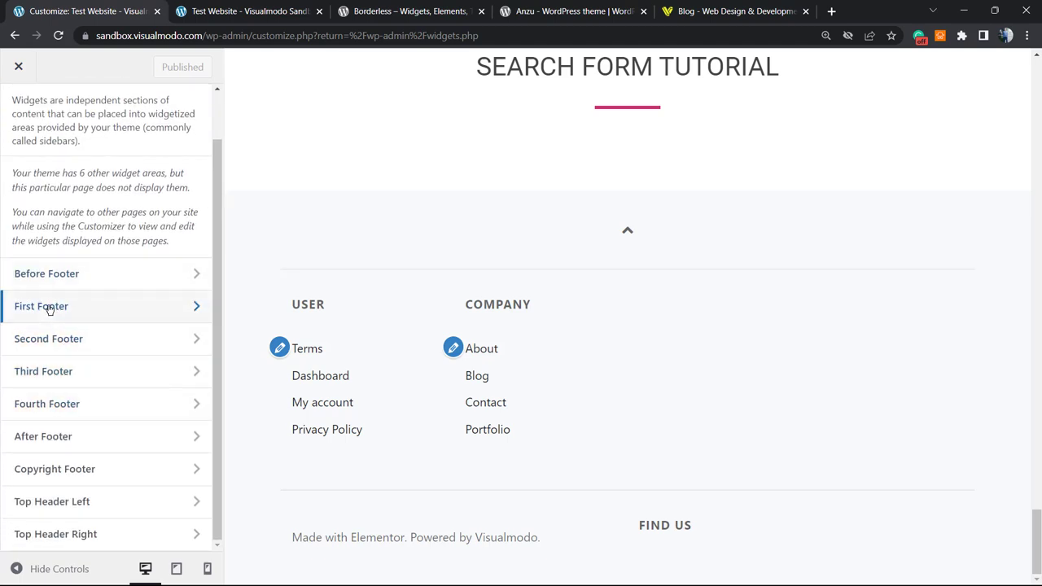
{"action": "left_click", "coordinate": [70, 381]}
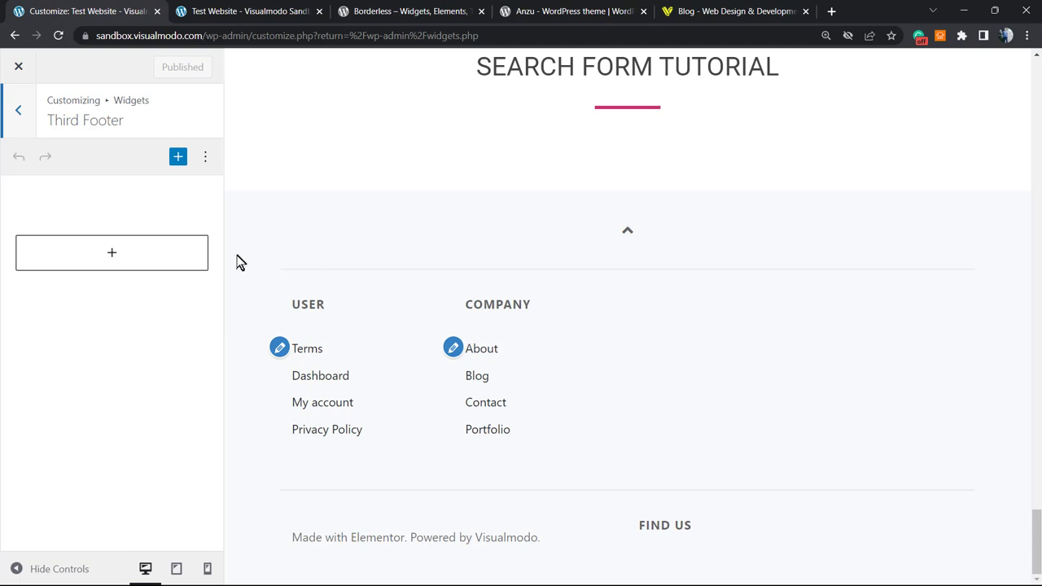
{"action": "left_click", "coordinate": [112, 256]}
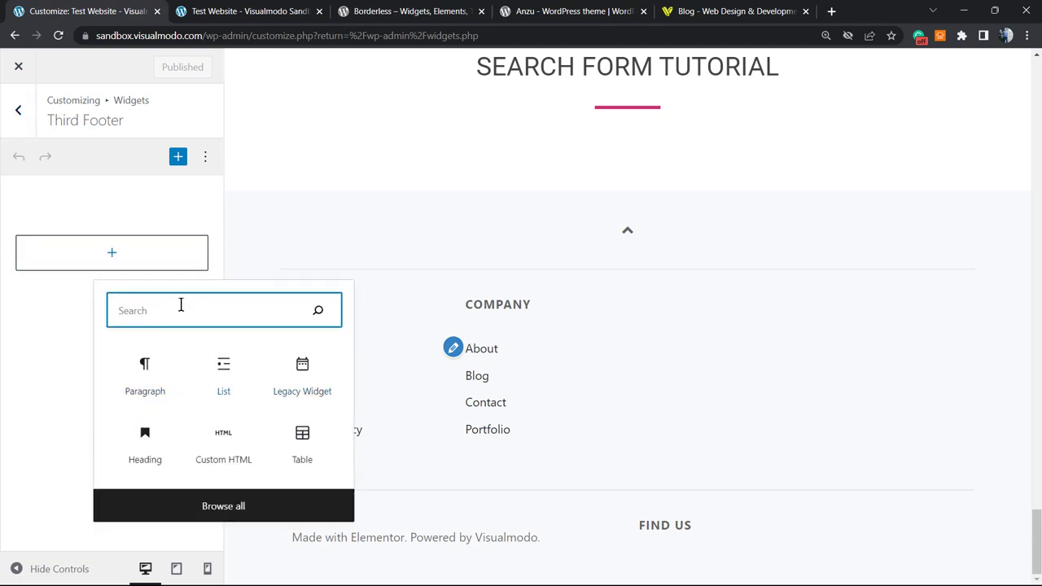
{"action": "type", "text": "menu"}
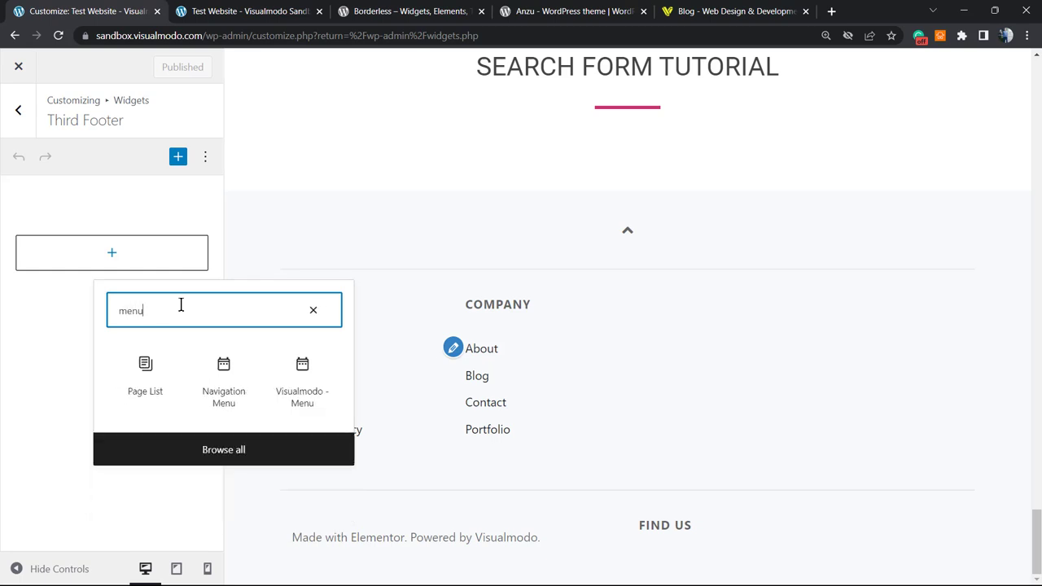
{"action": "left_click", "coordinate": [217, 375]}
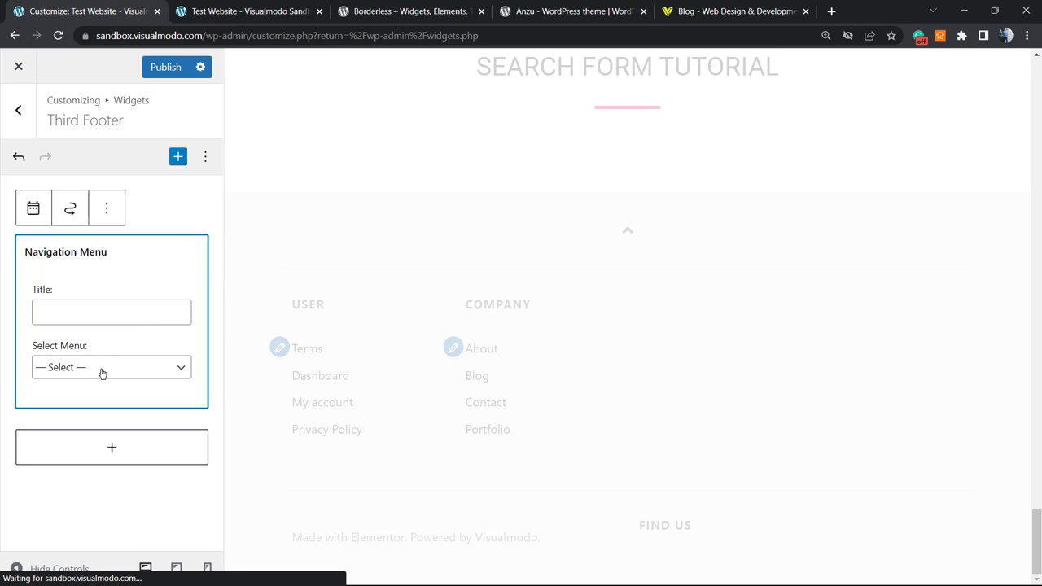
Step: Assign the Footer menu to the Third Footer's navigation widget and title it Blog
{"action": "left_click", "coordinate": [102, 370]}
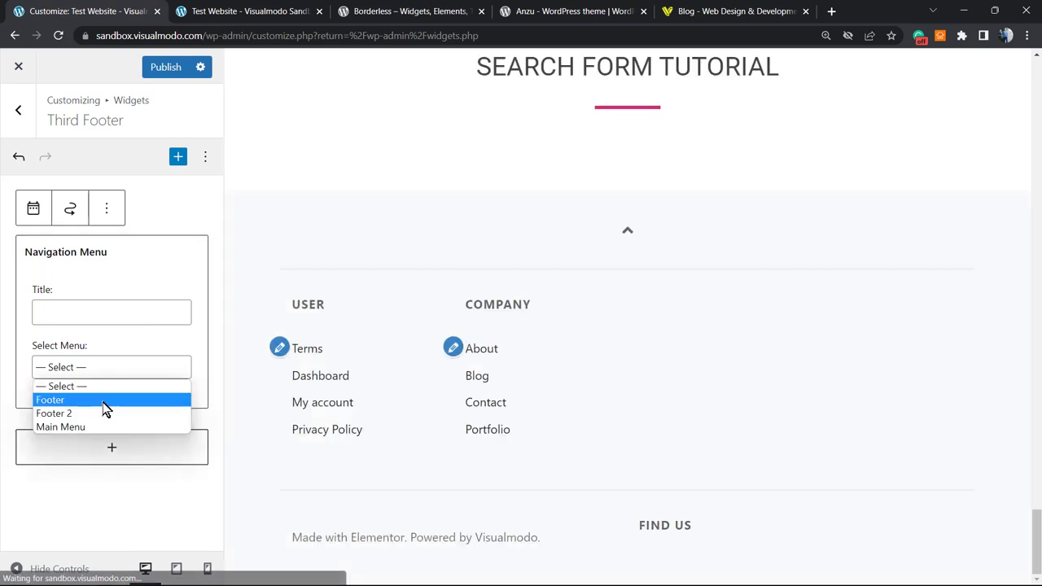
{"action": "left_click", "coordinate": [103, 402]}
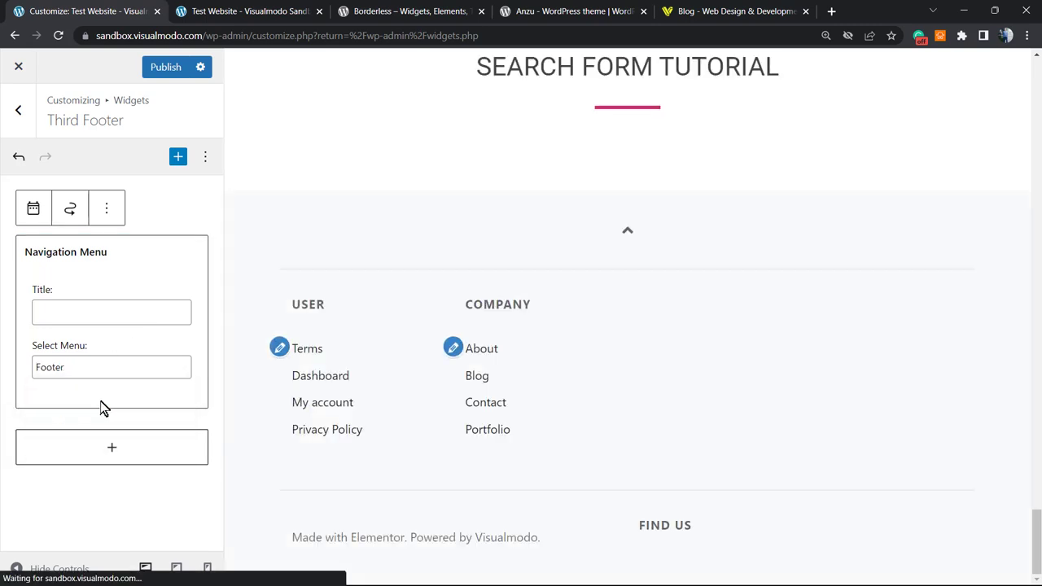
{"action": "left_click", "coordinate": [66, 315]}
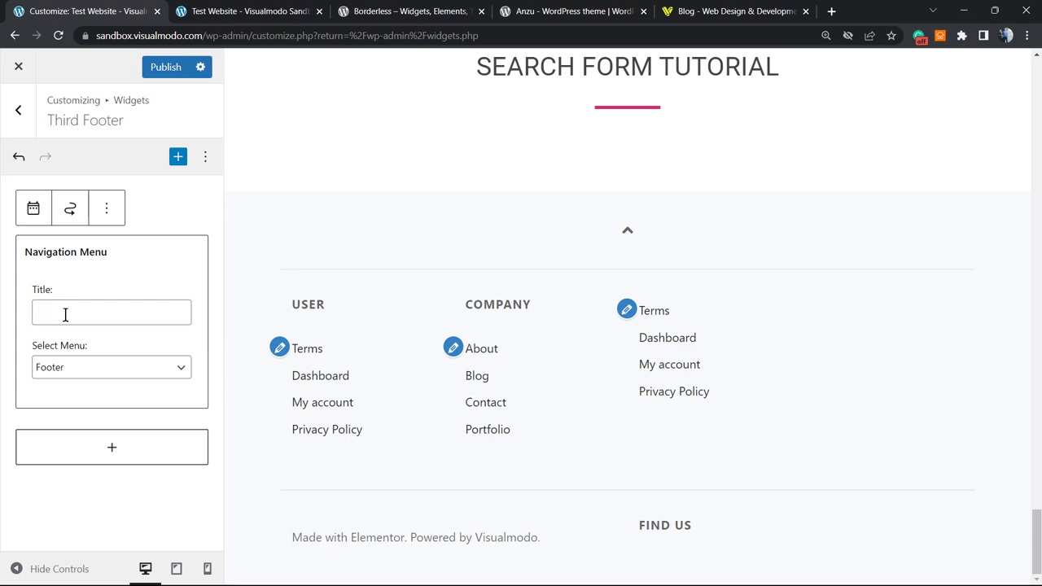
{"action": "type", "text": "E"}
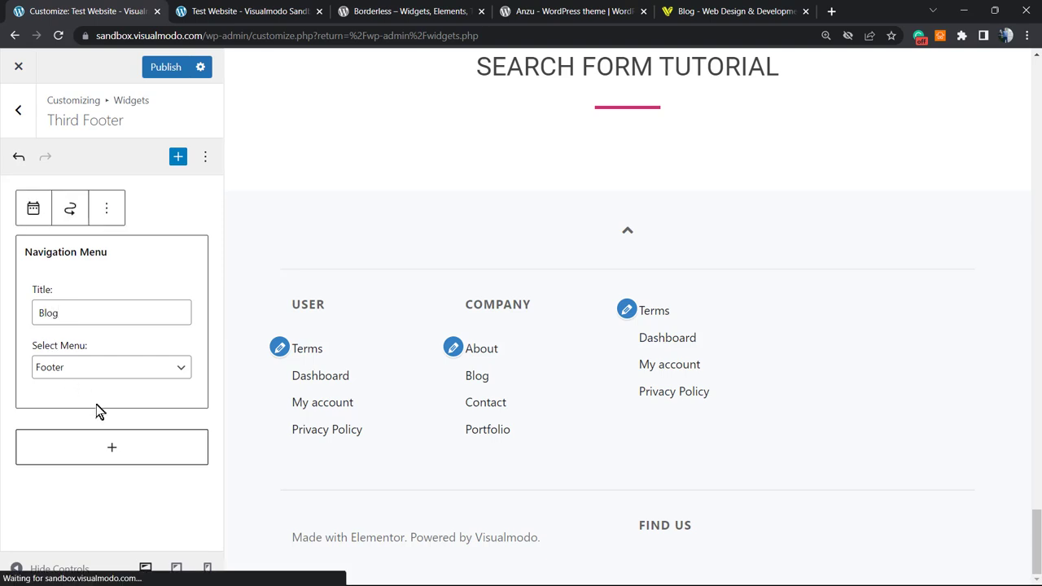
{"action": "left_click", "coordinate": [95, 428]}
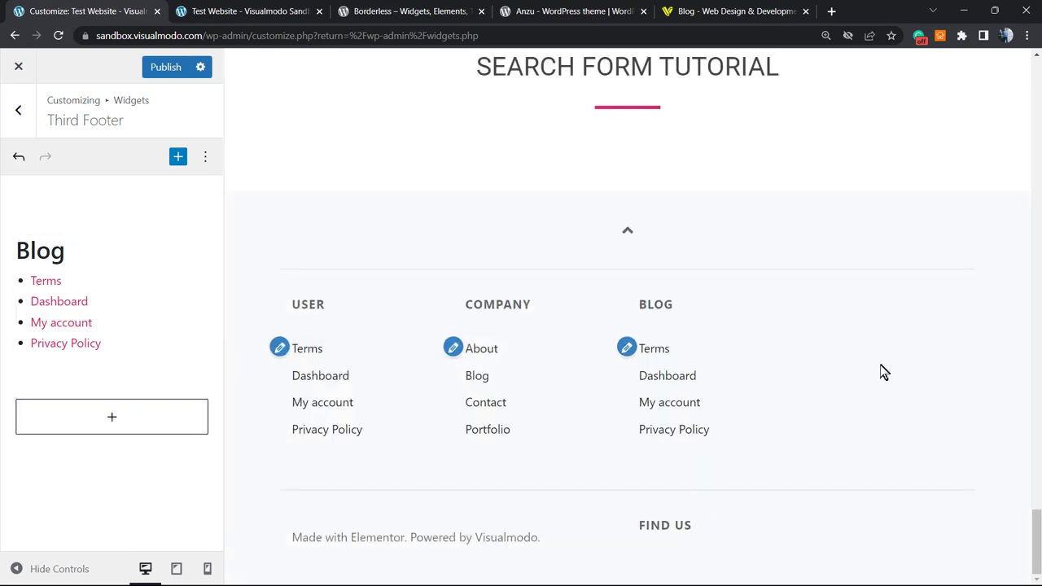
Step: Add a Navigation Menu widget to the empty Fourth Footer widget area
{"action": "left_click", "coordinate": [20, 114]}
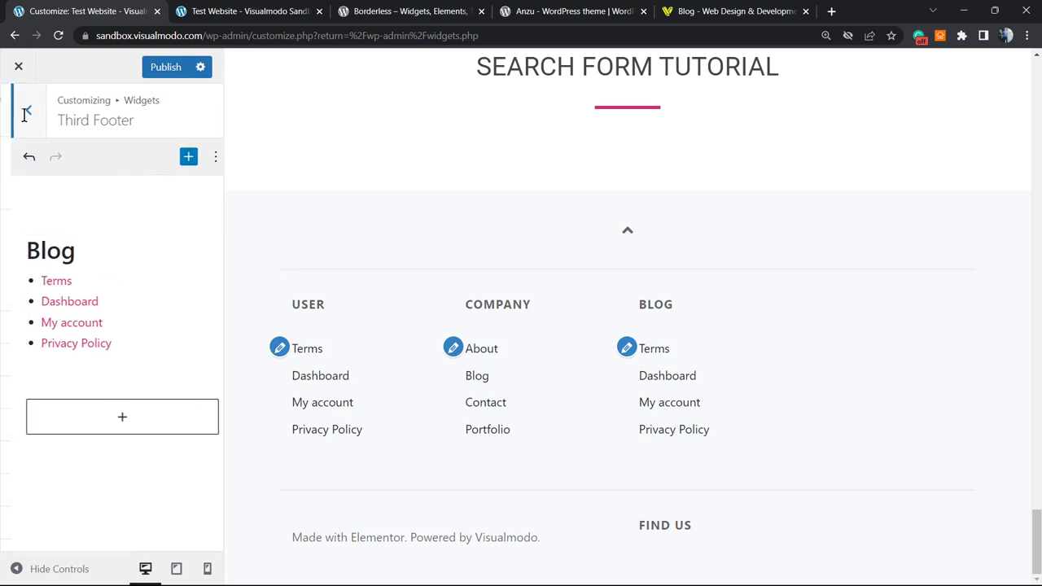
{"action": "left_click", "coordinate": [67, 404]}
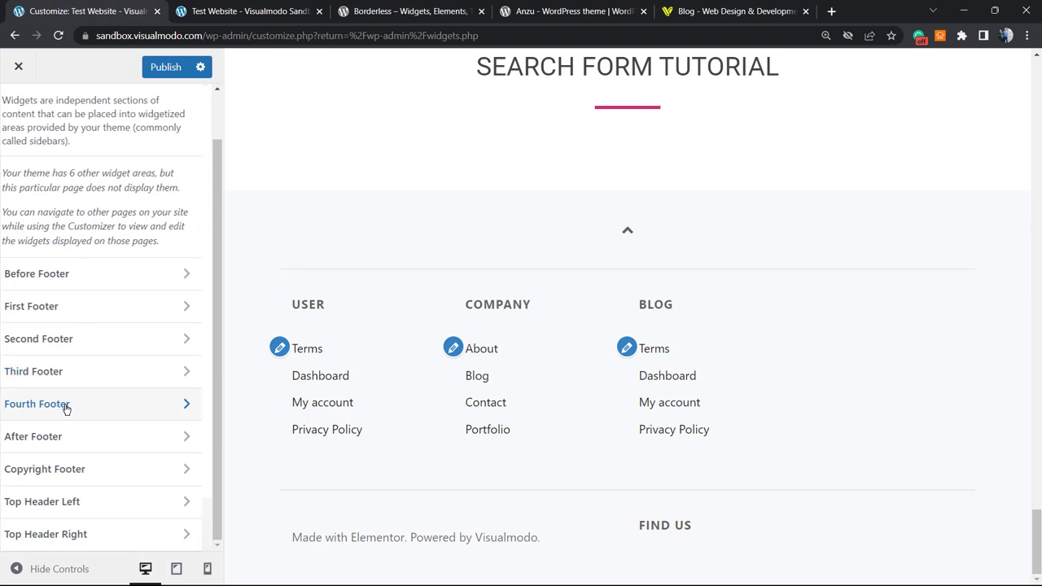
{"action": "left_click", "coordinate": [113, 252]}
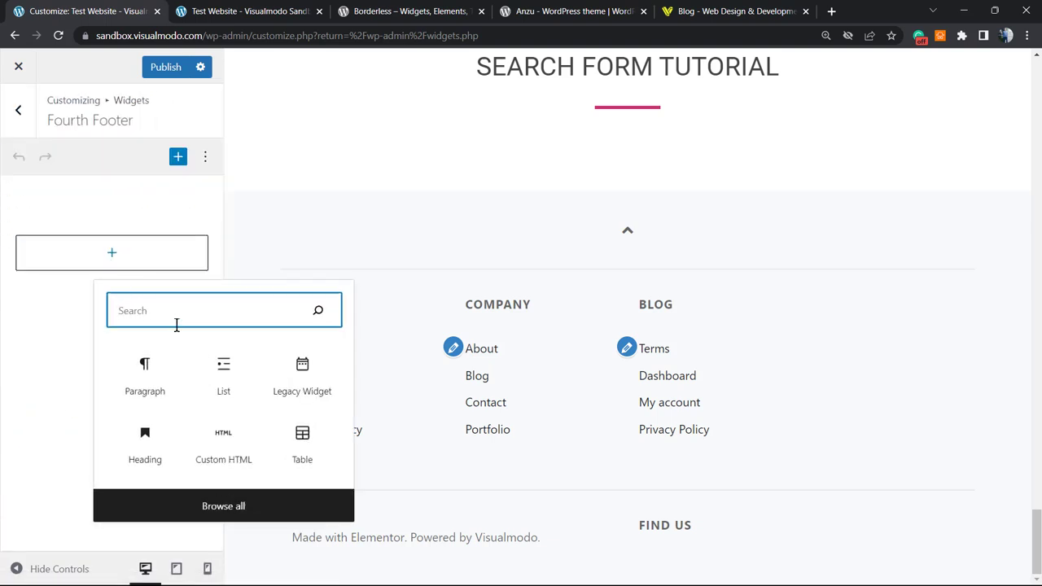
{"action": "type", "text": "m"}
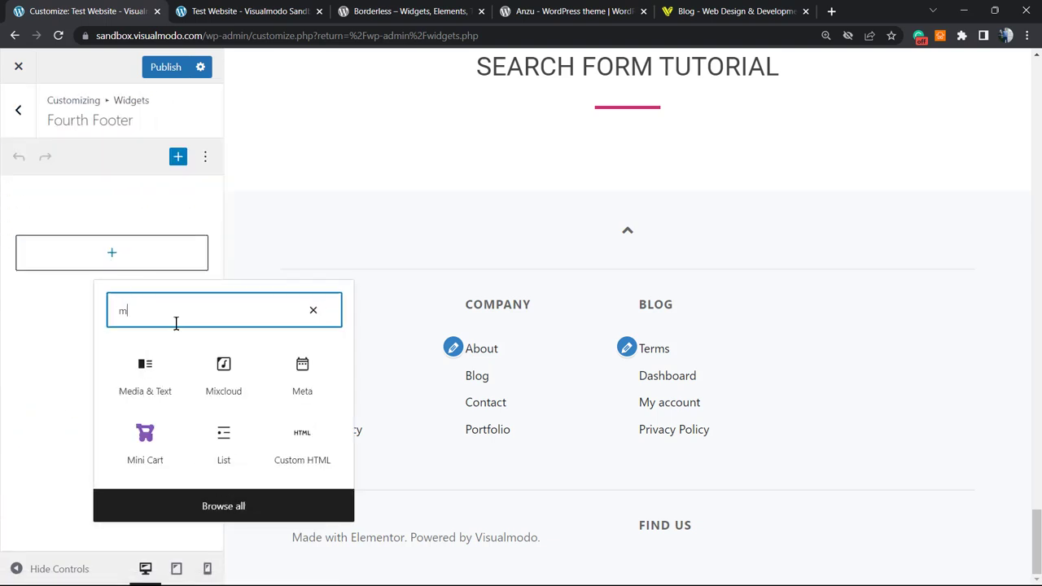
{"action": "type", "text": "enu"}
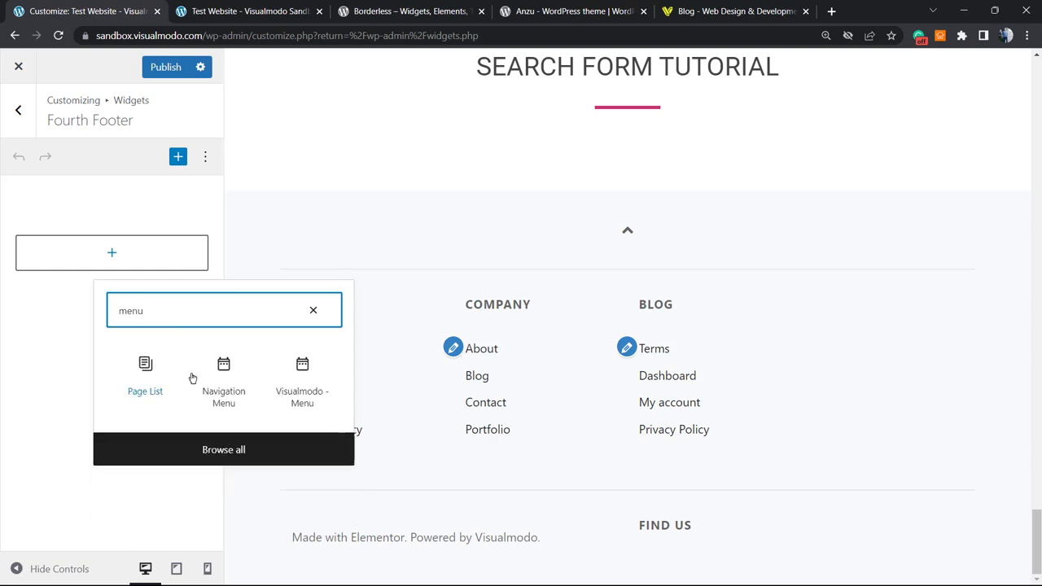
{"action": "left_click_drag", "start_coordinate": [221, 380], "coordinate": [100, 308]}
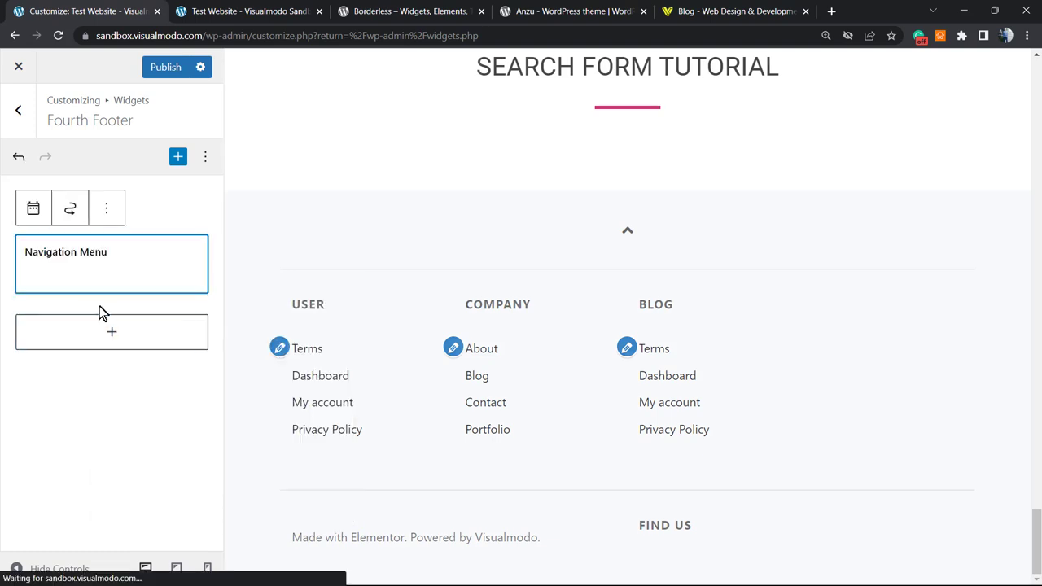
Step: Assign the Footer 2 menu to the Fourth Footer's navigation widget and title it Shop
{"action": "left_click", "coordinate": [103, 367]}
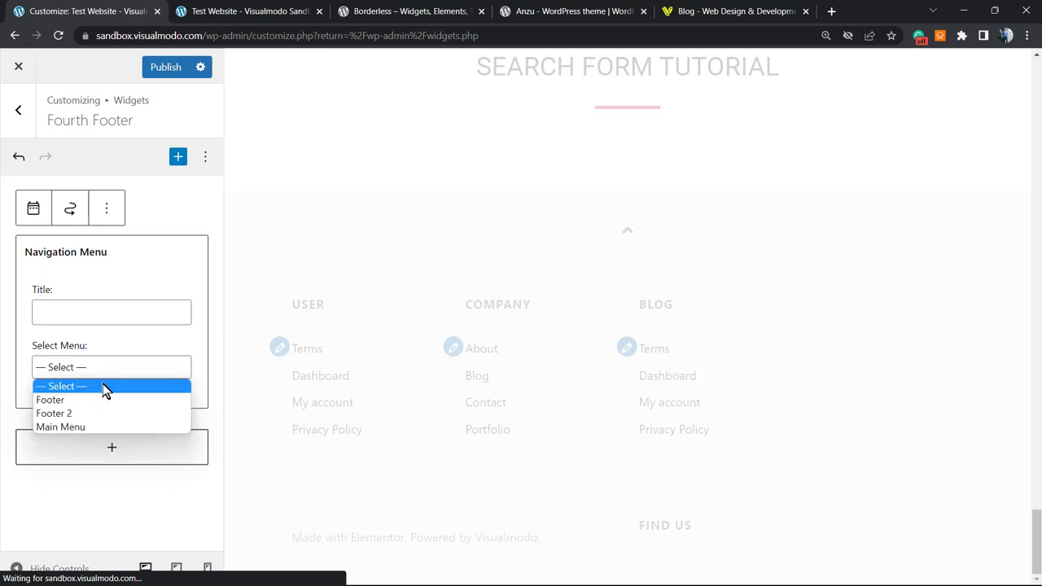
{"action": "left_click", "coordinate": [112, 414]}
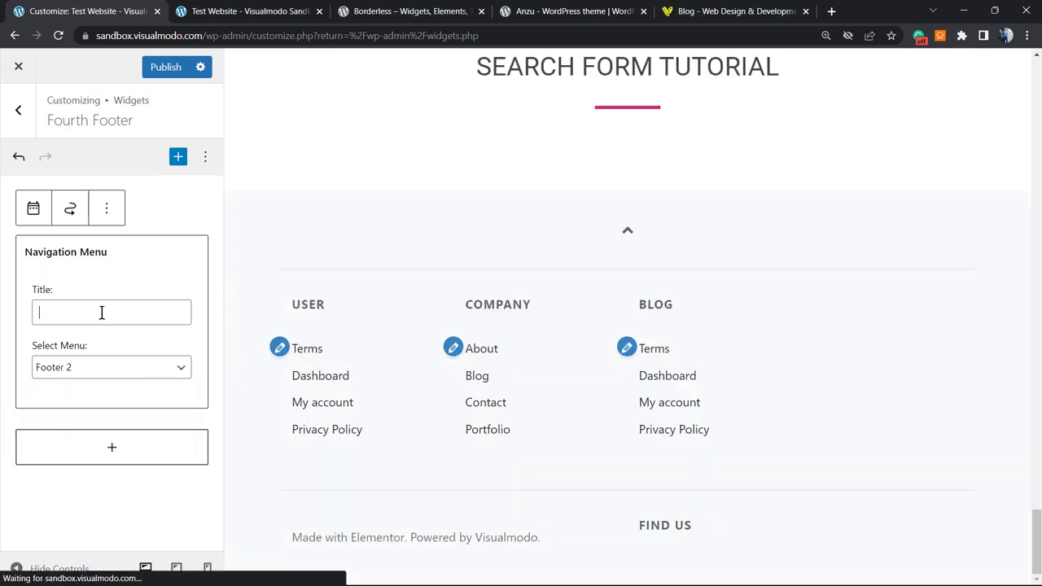
{"action": "type", "text": "Shop"}
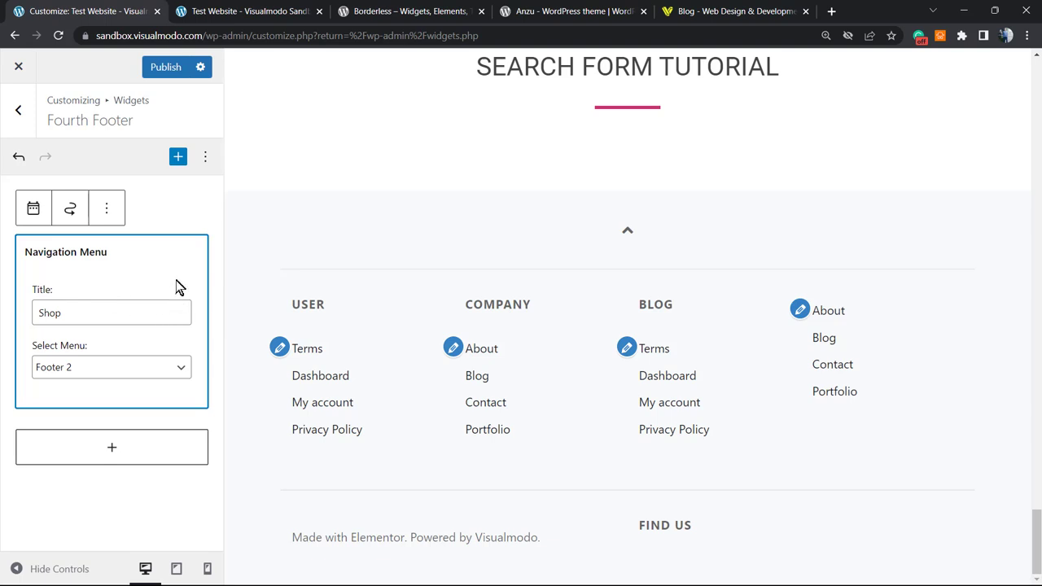
{"action": "left_click", "coordinate": [128, 425]}
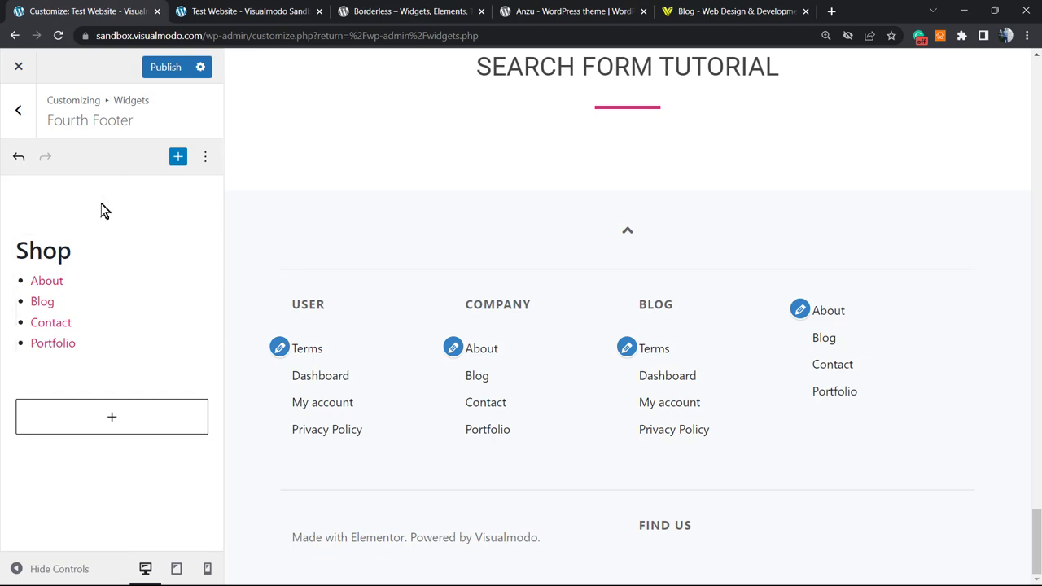
{"action": "left_click", "coordinate": [102, 278]}
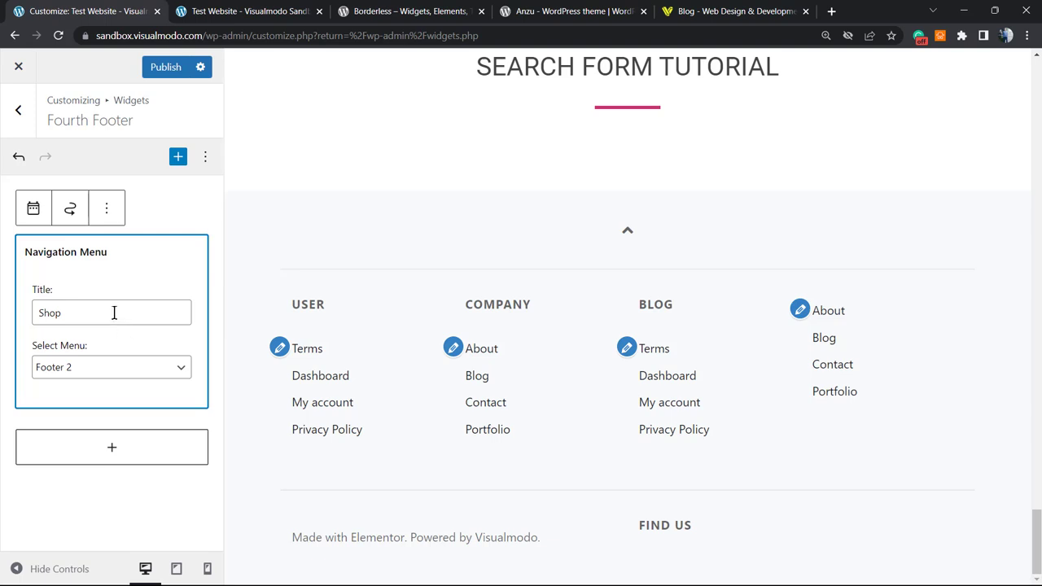
{"action": "left_click", "coordinate": [114, 313]}
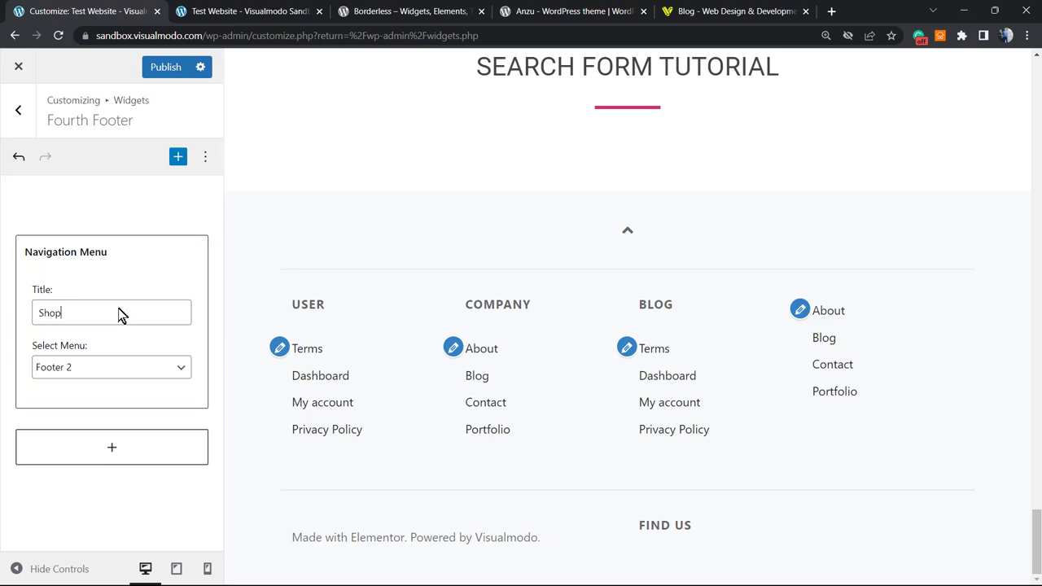
Step: Publish the footer widget changes and check the menu columns on the live test website
{"action": "left_click", "coordinate": [16, 110]}
{"action": "scroll", "coordinate": [122, 130], "scroll_direction": "up", "scroll_amount": 1}
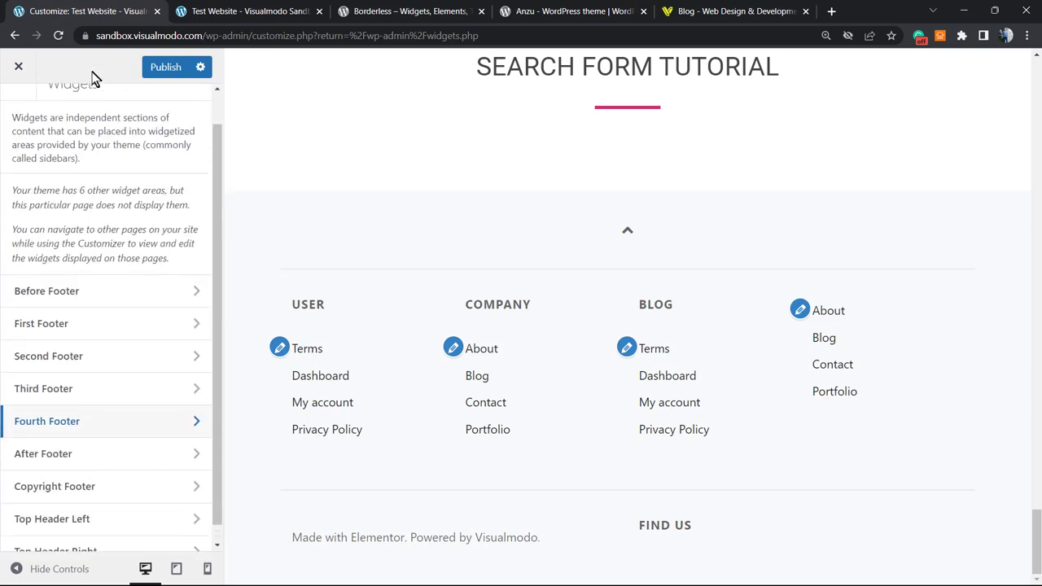
{"action": "left_click", "coordinate": [155, 70]}
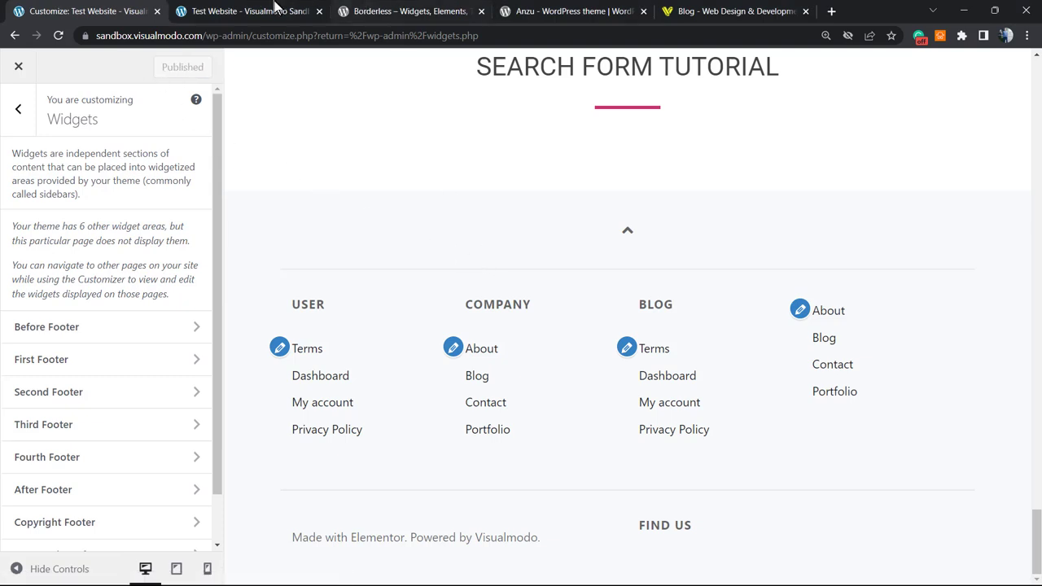
{"action": "left_click", "coordinate": [248, 11]}
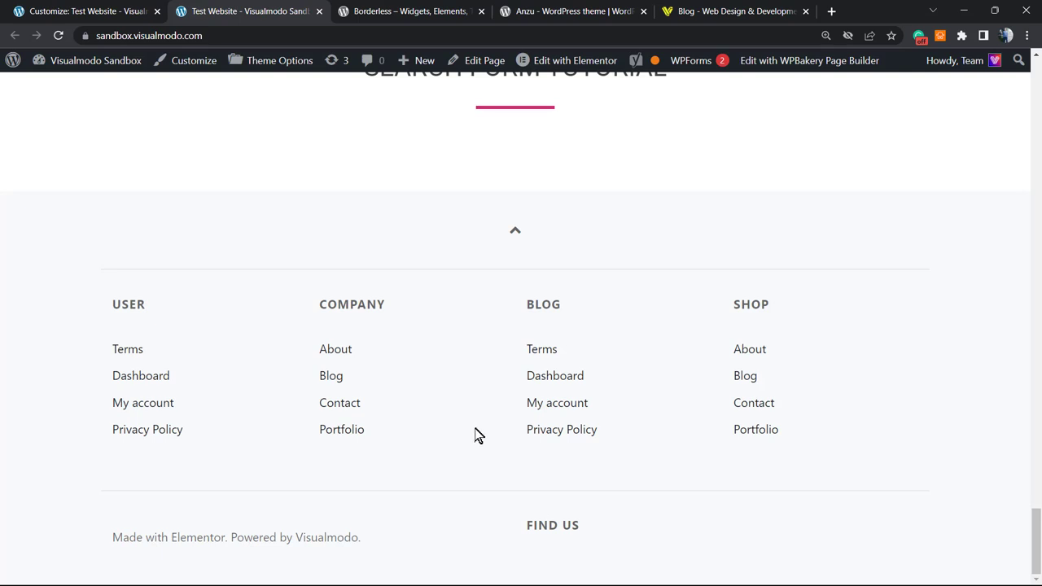
Step: Examine what the Borderless plugin offers on its WordPress.org page, including widgets, elements and templates
{"action": "left_click", "coordinate": [381, 10]}
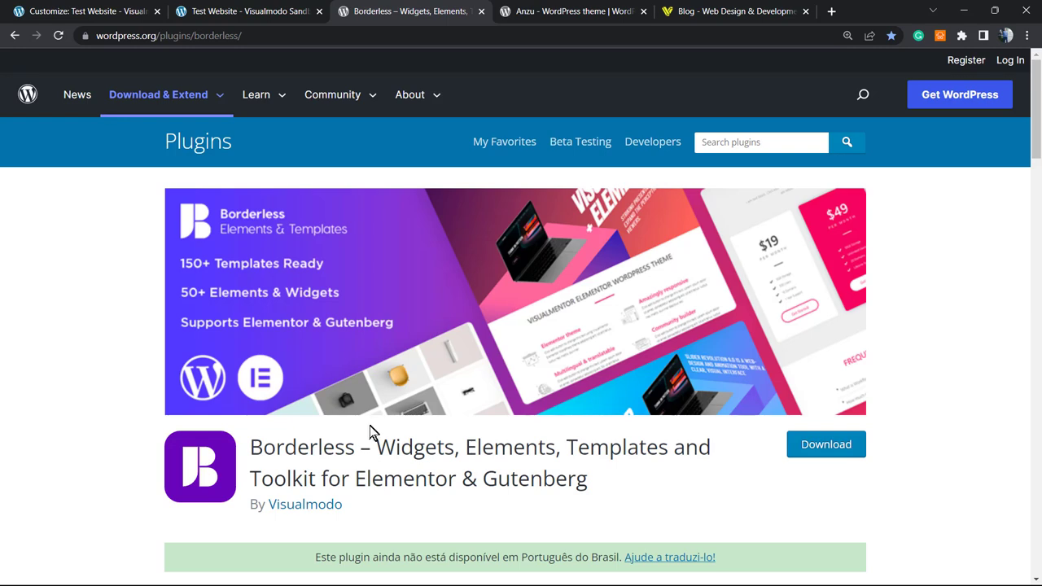
{"action": "double_click", "coordinate": [412, 444]}
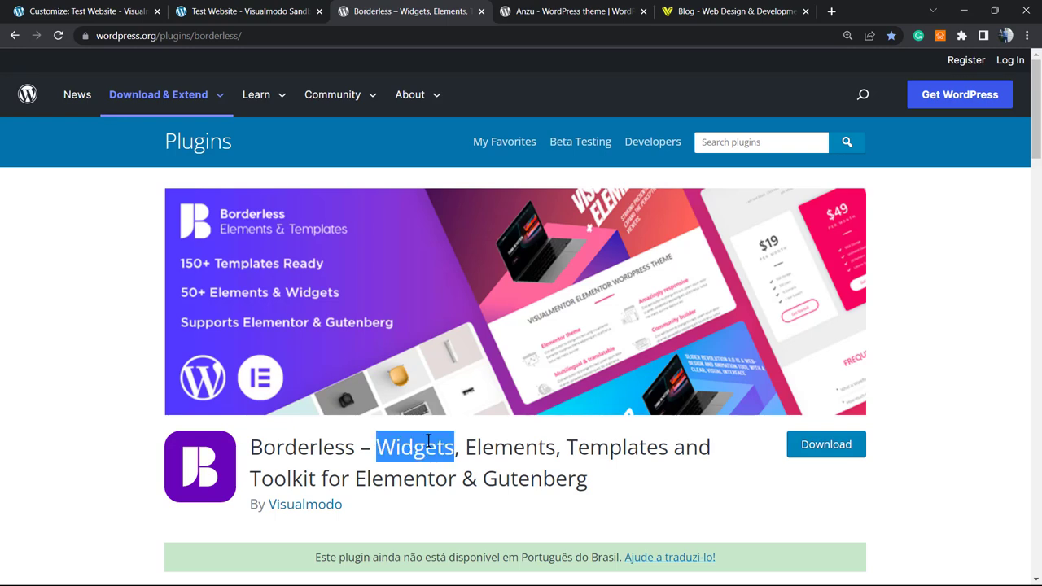
{"action": "left_click", "coordinate": [528, 440]}
{"action": "double_click", "coordinate": [615, 446]}
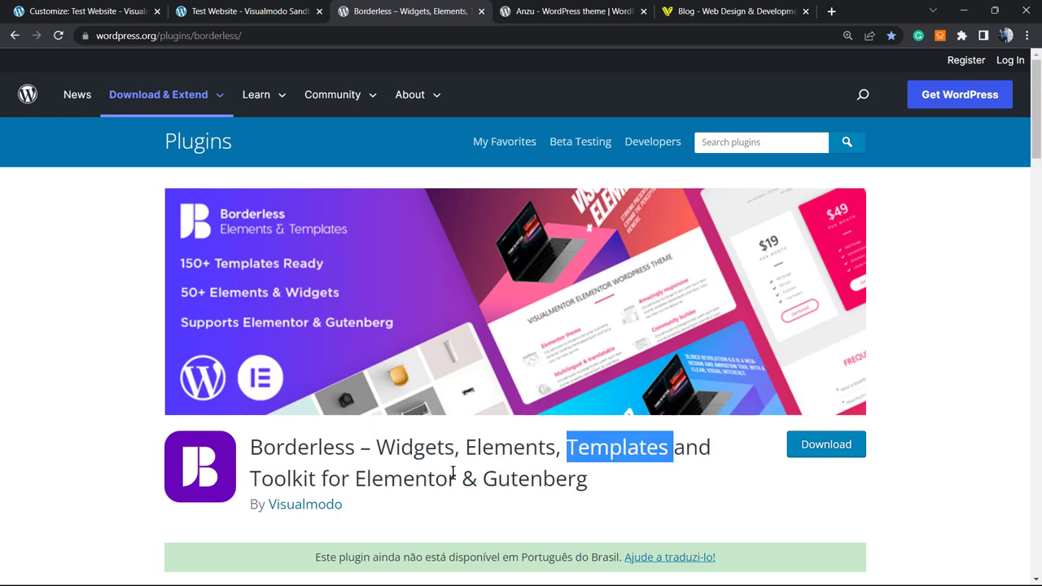
{"action": "left_click", "coordinate": [301, 479]}
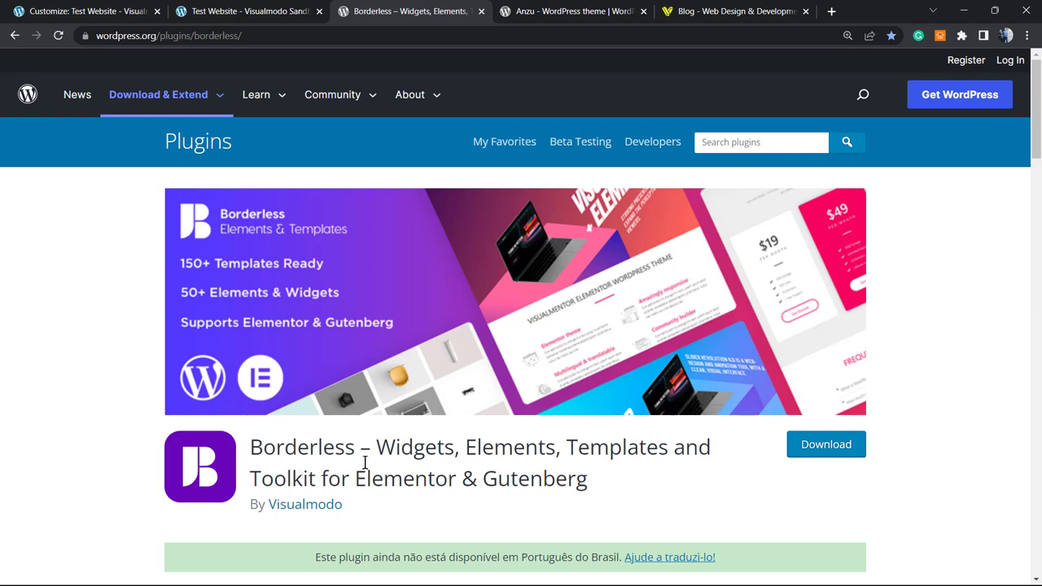
Step: Close the site's Customizer and open the Borderless plugin's page in the WordPress dashboard
{"action": "left_click", "coordinate": [114, 10]}
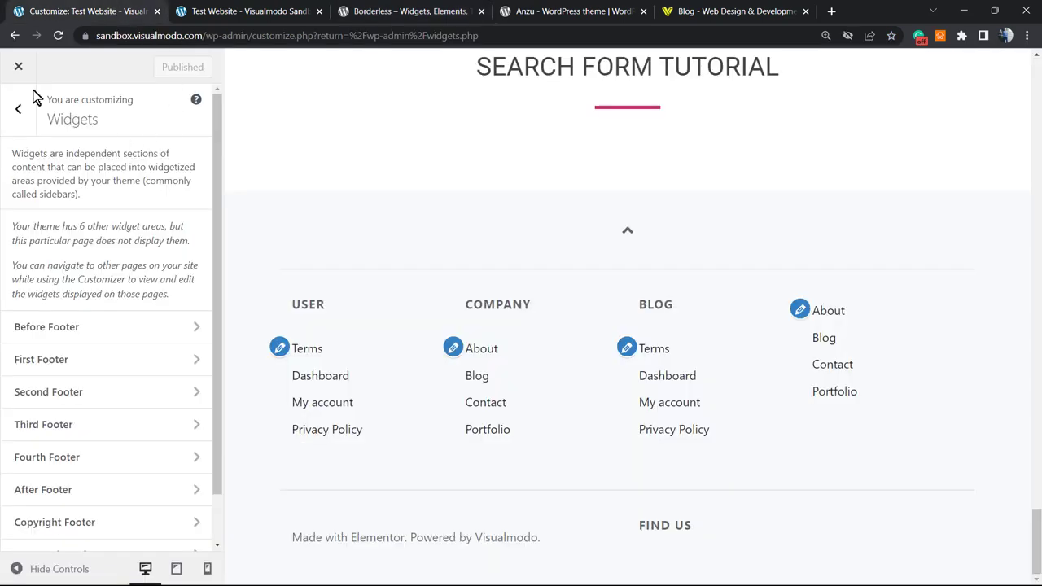
{"action": "left_click", "coordinate": [17, 70]}
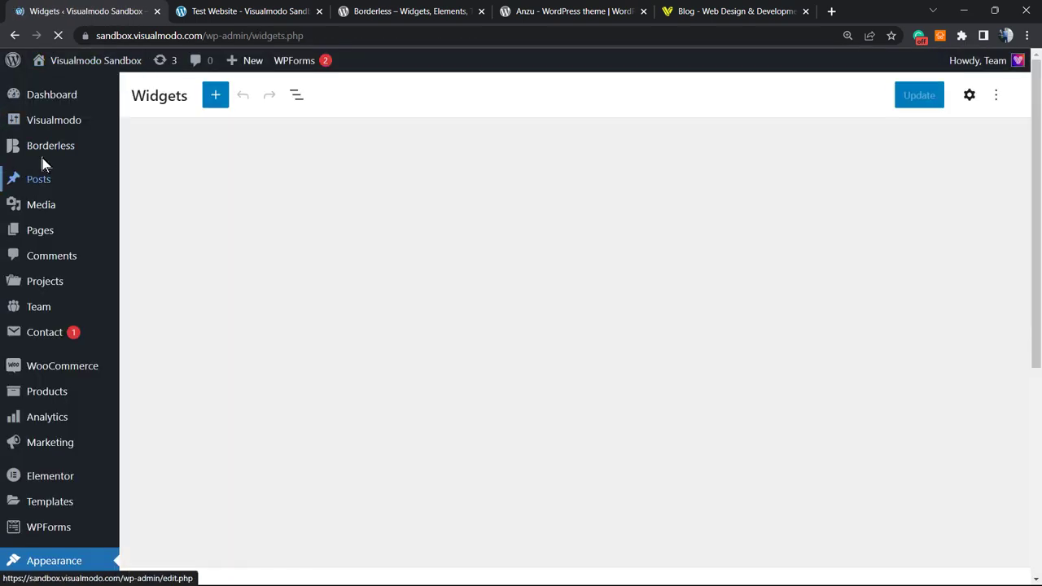
{"action": "mouse_move", "coordinate": [46, 155]}
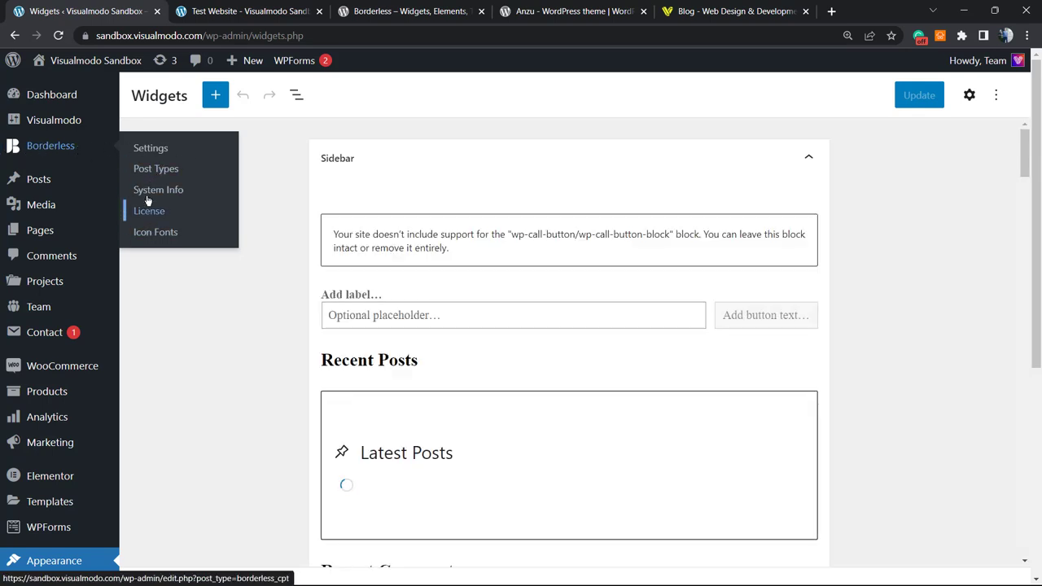
{"action": "left_click", "coordinate": [63, 147]}
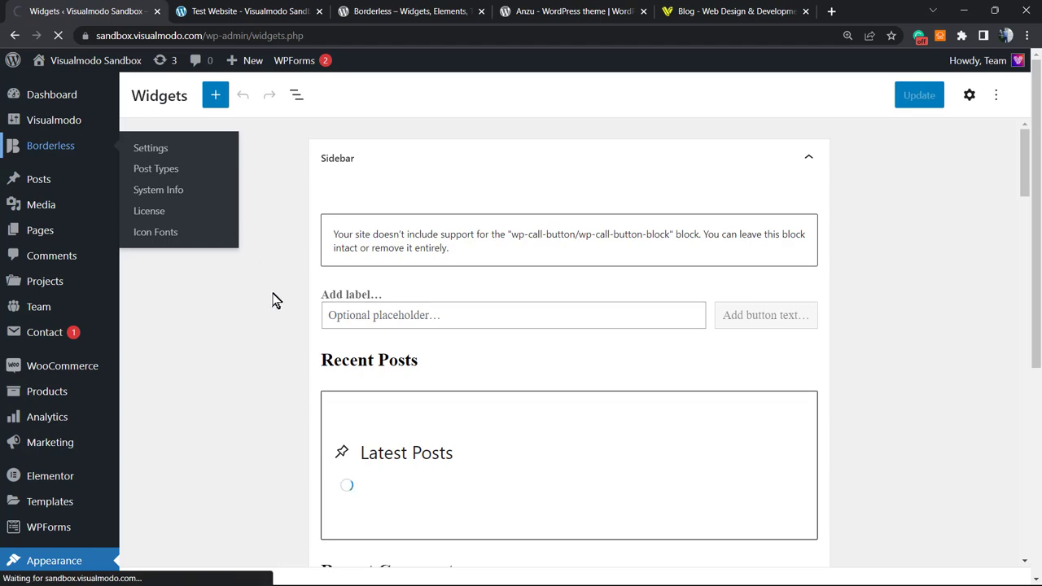
Step: Check the footer on the live test website and return to the Borderless settings page in the dashboard
{"action": "left_click", "coordinate": [232, 11]}
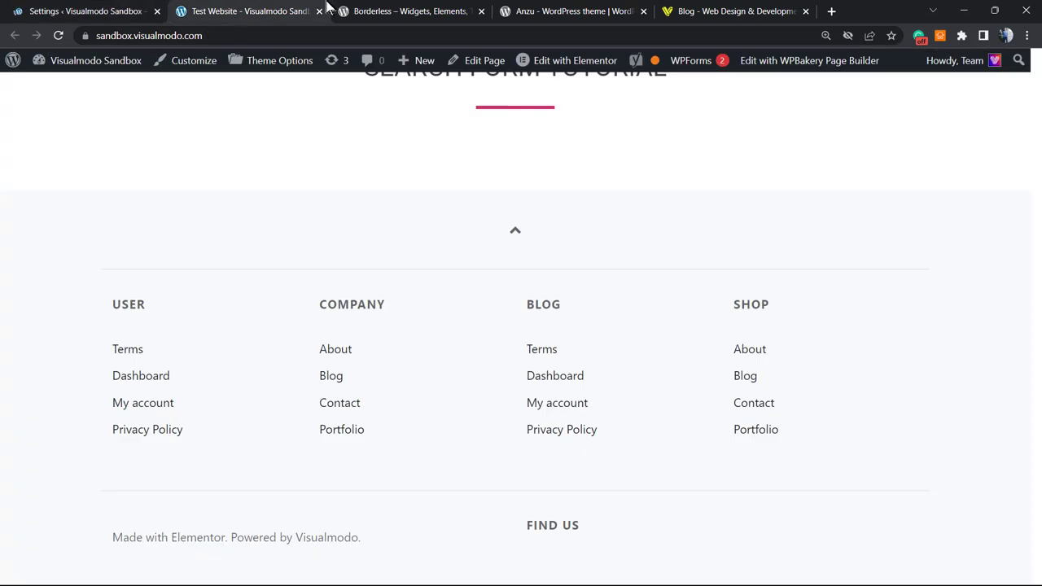
{"action": "left_click", "coordinate": [134, 8]}
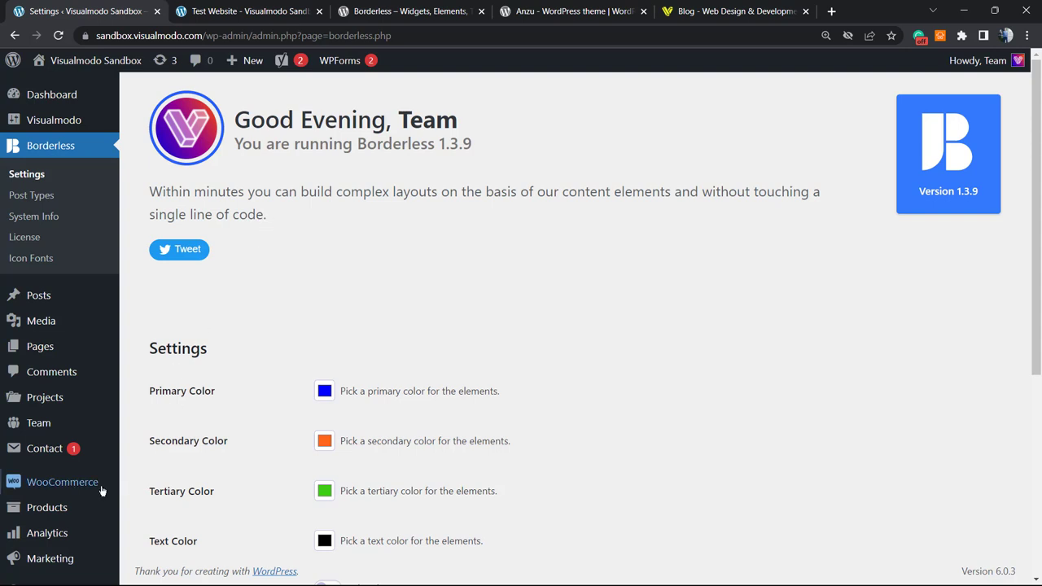
{"action": "mouse_move", "coordinate": [114, 471]}
Step: Examine the Anzu theme's preview image, version details and description on its WordPress.org page
{"action": "left_click", "coordinate": [468, 11]}
{"action": "left_click", "coordinate": [541, 10]}
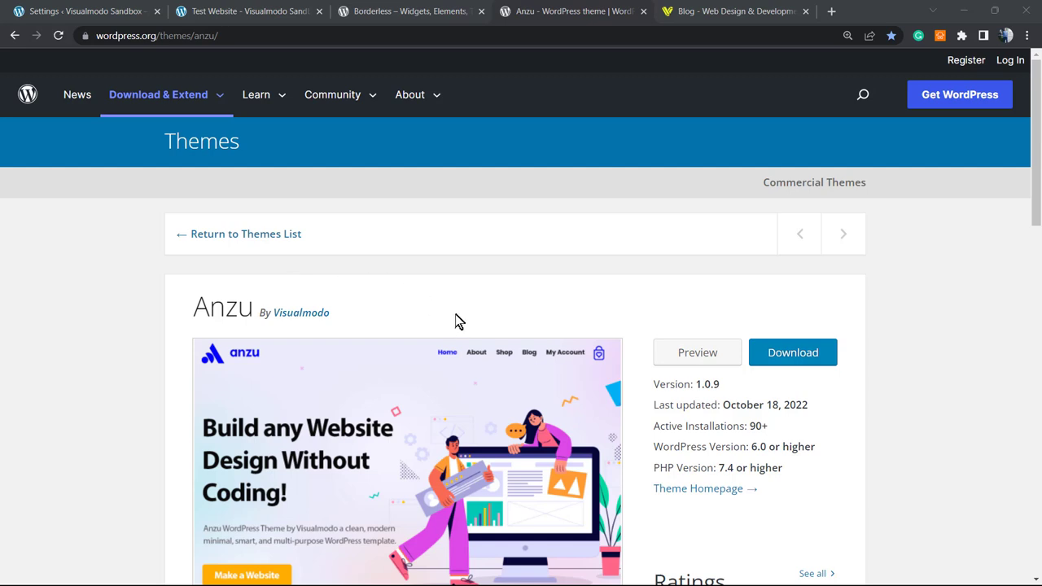
{"action": "scroll", "coordinate": [458, 326], "scroll_direction": "down", "scroll_amount": 2}
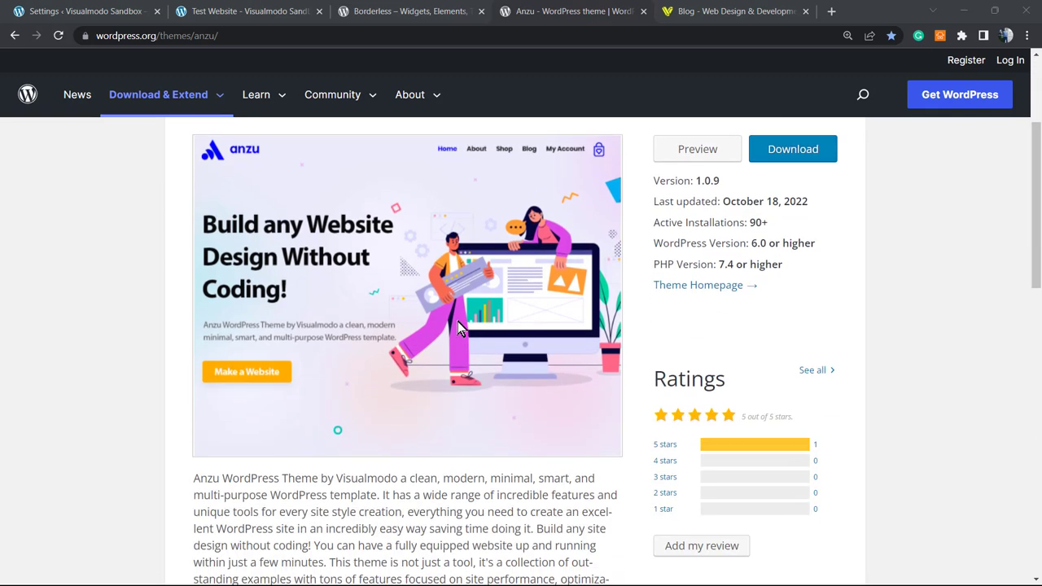
{"action": "scroll", "coordinate": [521, 403], "scroll_direction": "up", "scroll_amount": 1}
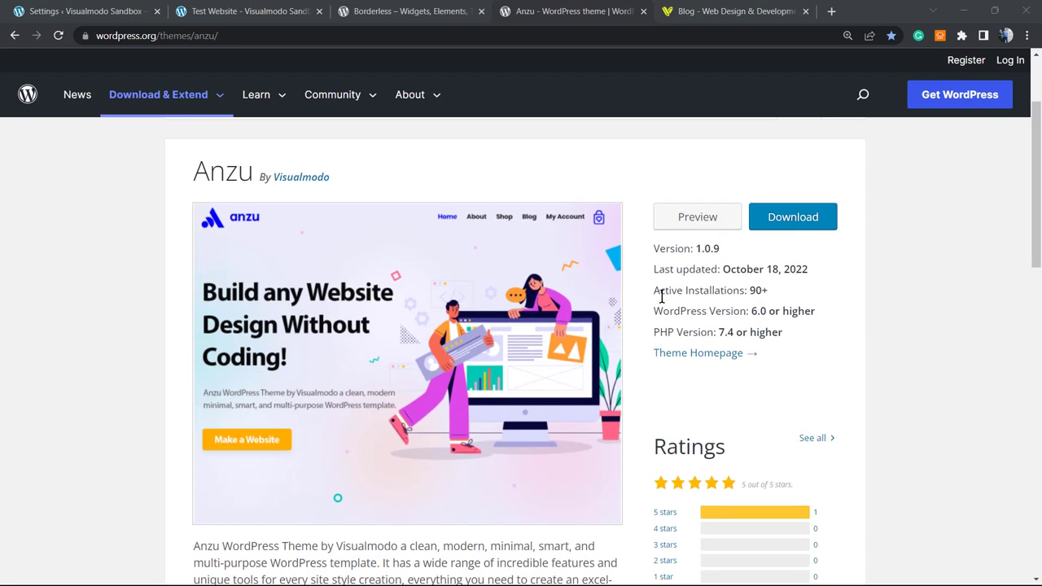
{"action": "scroll", "coordinate": [661, 297], "scroll_direction": "up", "scroll_amount": 2}
{"action": "double_click", "coordinate": [211, 318]}
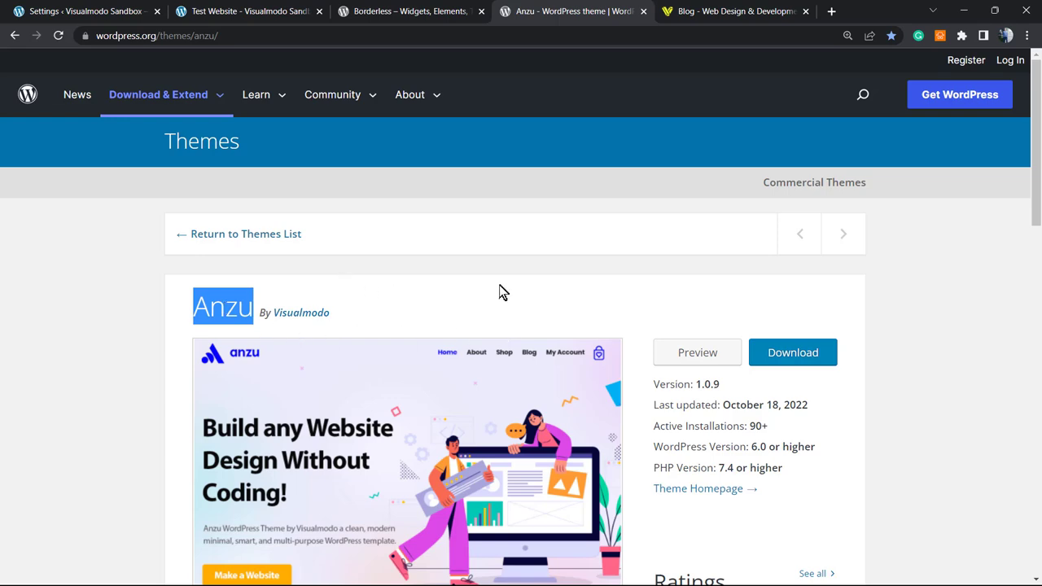
{"action": "scroll", "coordinate": [498, 287], "scroll_direction": "down", "scroll_amount": 4}
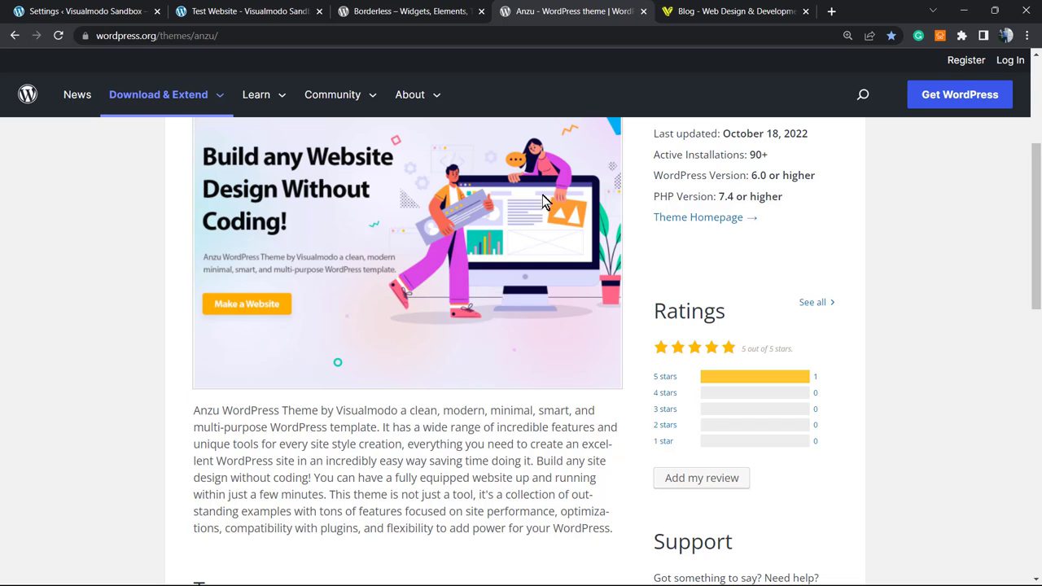
Step: Go from the Visualmodo blog to the site's home page and open the Templates Library
{"action": "left_click", "coordinate": [684, 11]}
{"action": "left_click", "coordinate": [400, 344]}
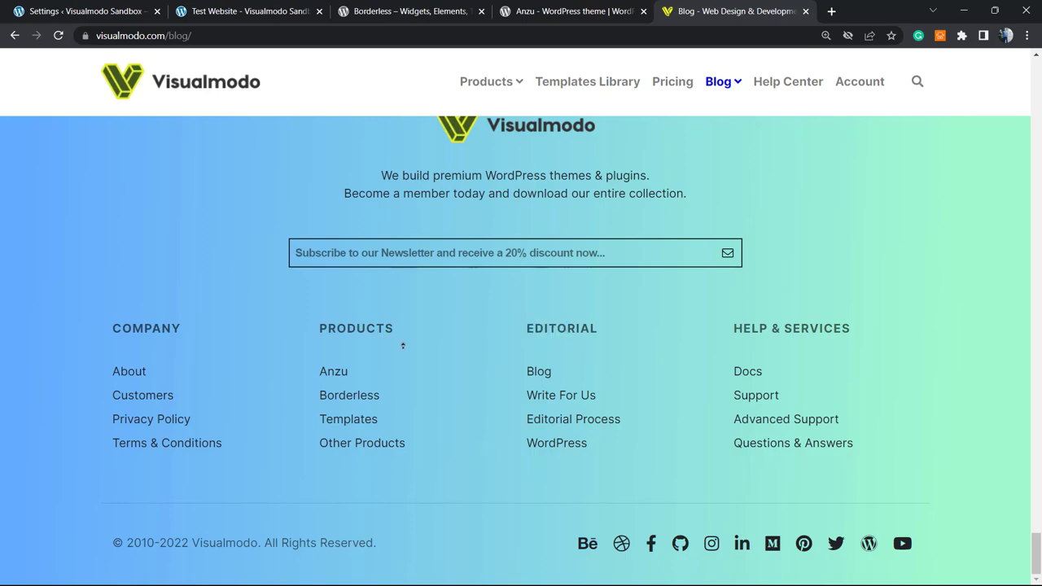
{"action": "scroll", "coordinate": [179, 168], "scroll_direction": "up", "scroll_amount": 10}
{"action": "scroll", "coordinate": [145, 149], "scroll_direction": "up", "scroll_amount": 15}
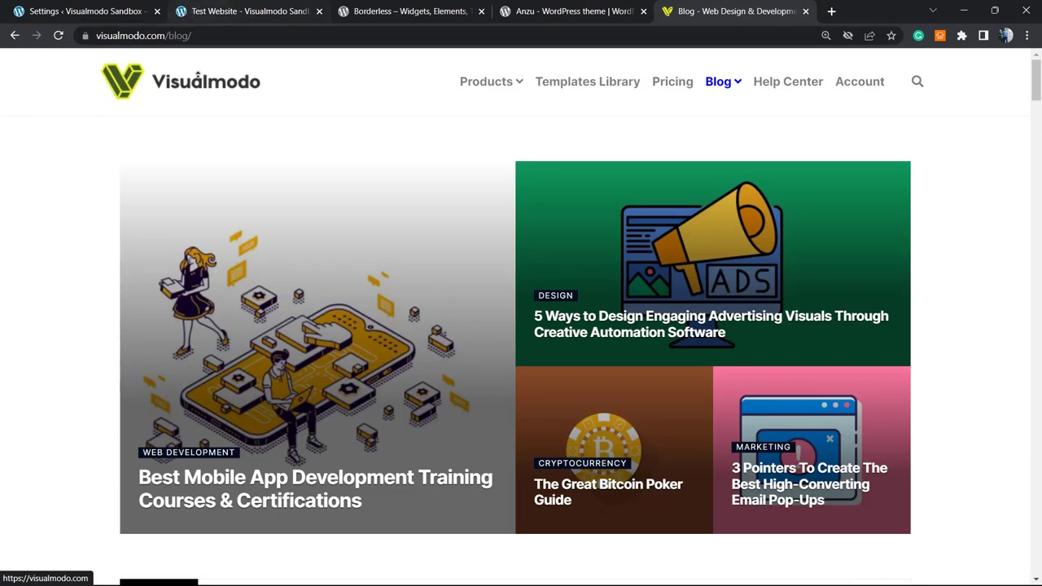
{"action": "left_click", "coordinate": [199, 79]}
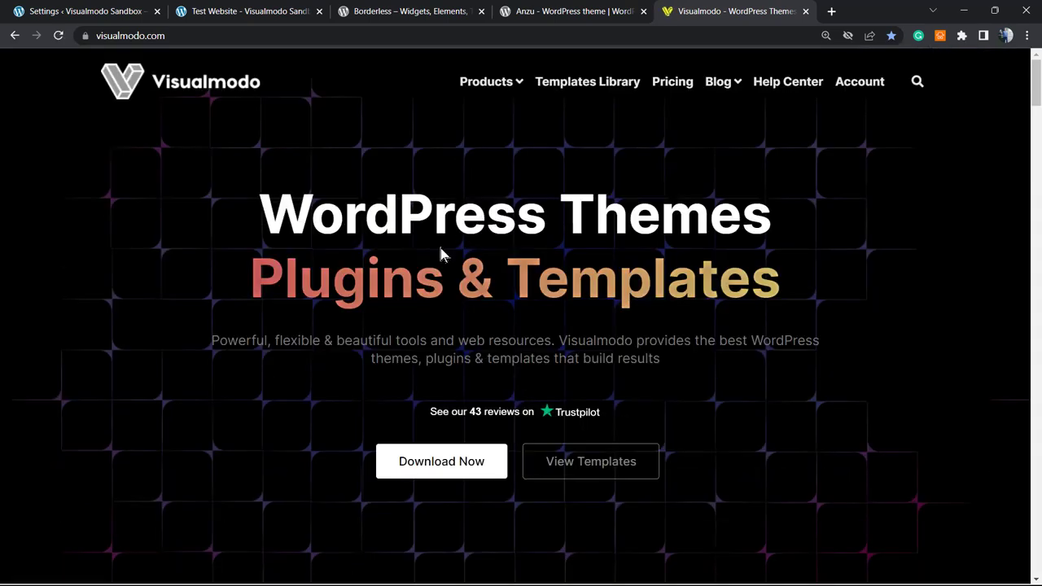
{"action": "left_click", "coordinate": [598, 84]}
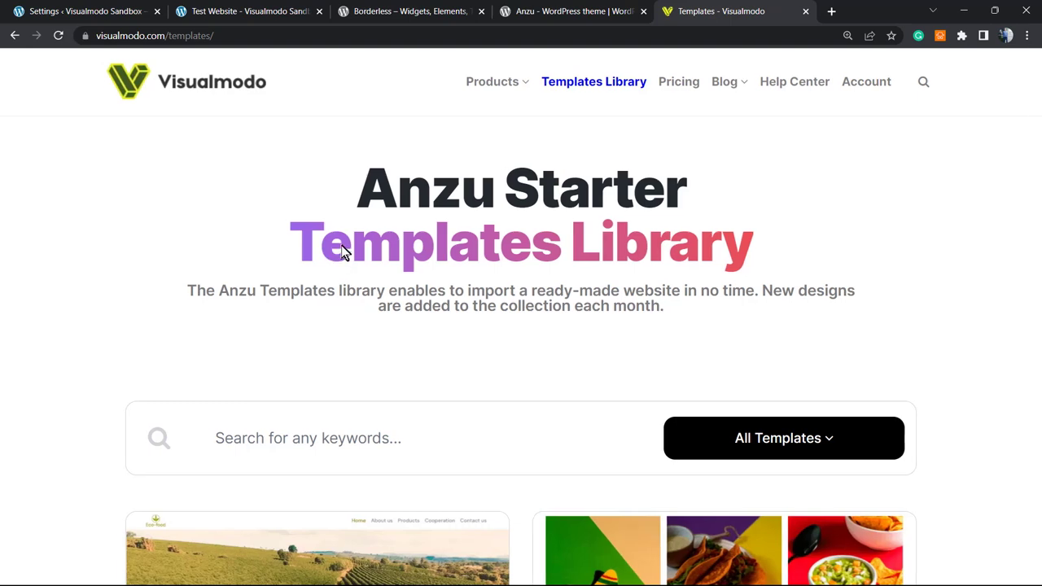
Step: Examine the range of ready-made website designs offered in the Anzu Starter Templates Library
{"action": "scroll", "coordinate": [226, 389], "scroll_direction": "down", "scroll_amount": 6}
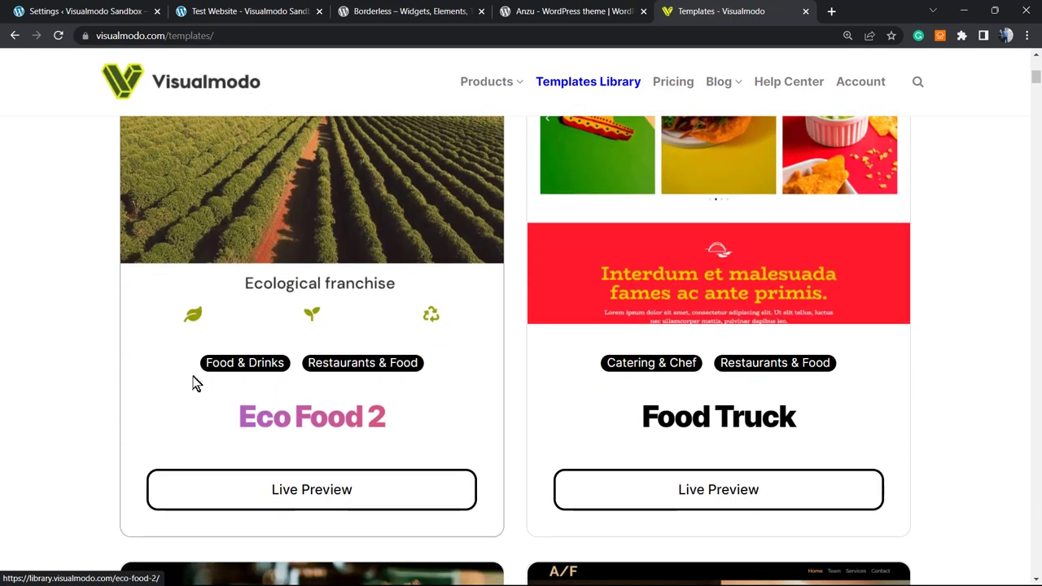
{"action": "scroll", "coordinate": [85, 407], "scroll_direction": "down", "scroll_amount": 10}
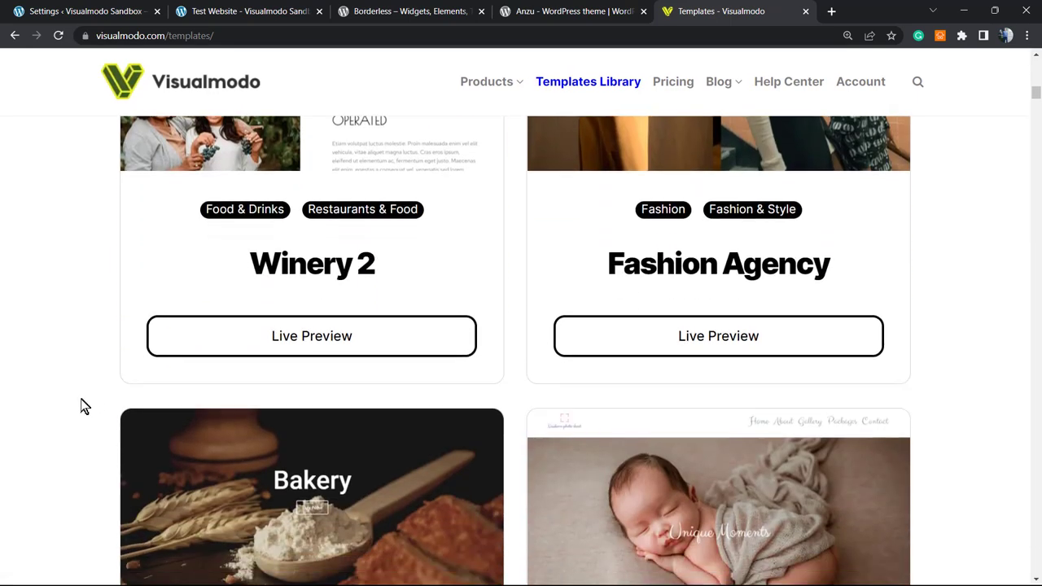
{"action": "scroll", "coordinate": [82, 405], "scroll_direction": "down", "scroll_amount": 10}
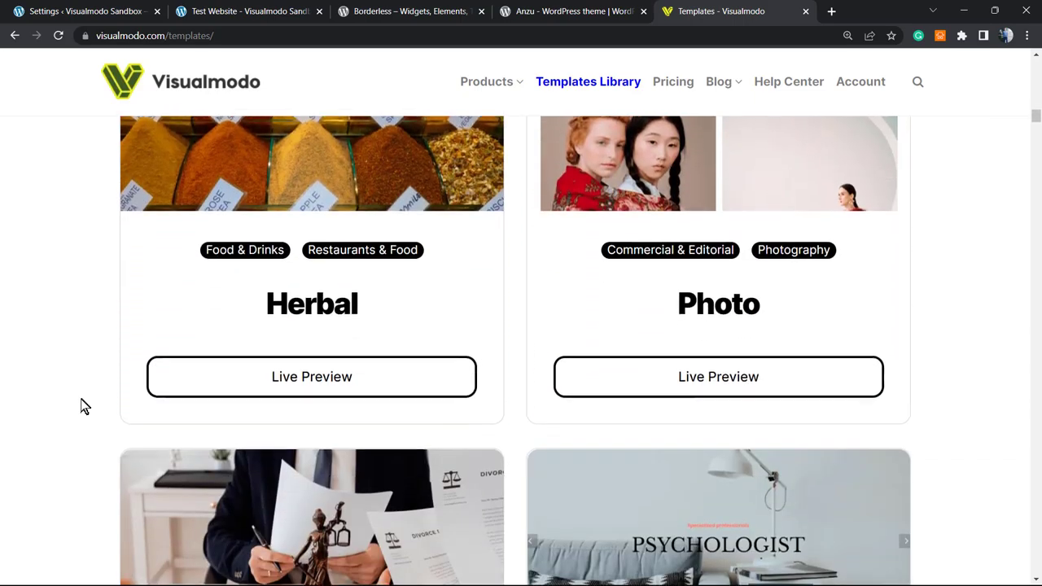
{"action": "scroll", "coordinate": [86, 407], "scroll_direction": "down", "scroll_amount": 12}
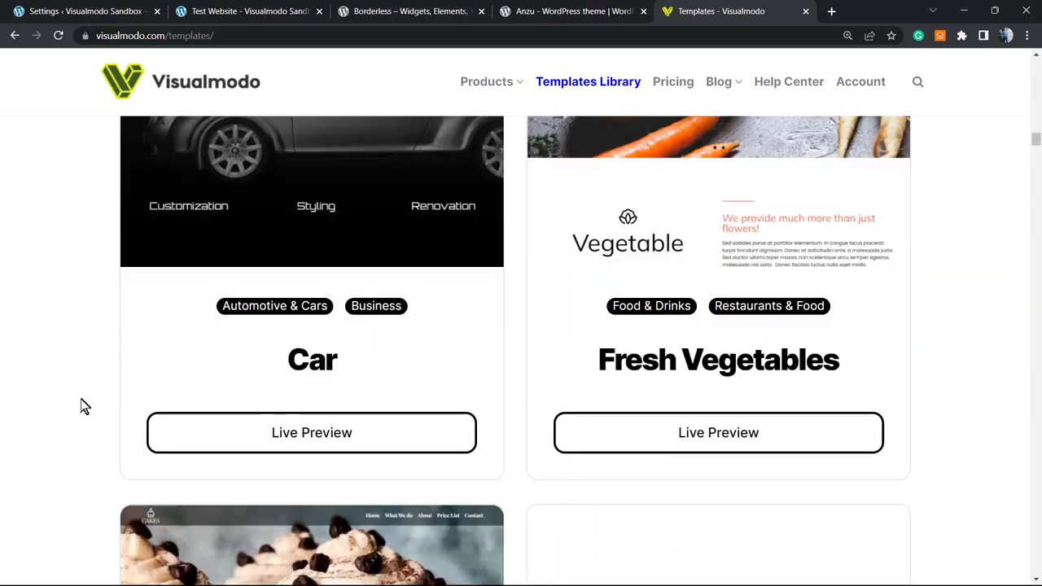
{"action": "scroll", "coordinate": [84, 401], "scroll_direction": "down", "scroll_amount": 12}
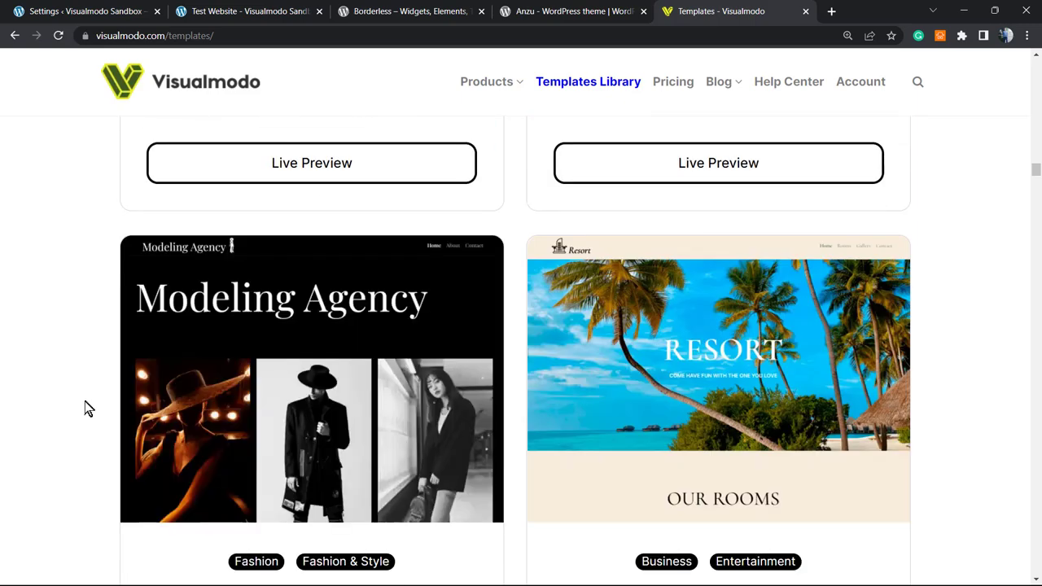
{"action": "scroll", "coordinate": [86, 404], "scroll_direction": "down", "scroll_amount": 12}
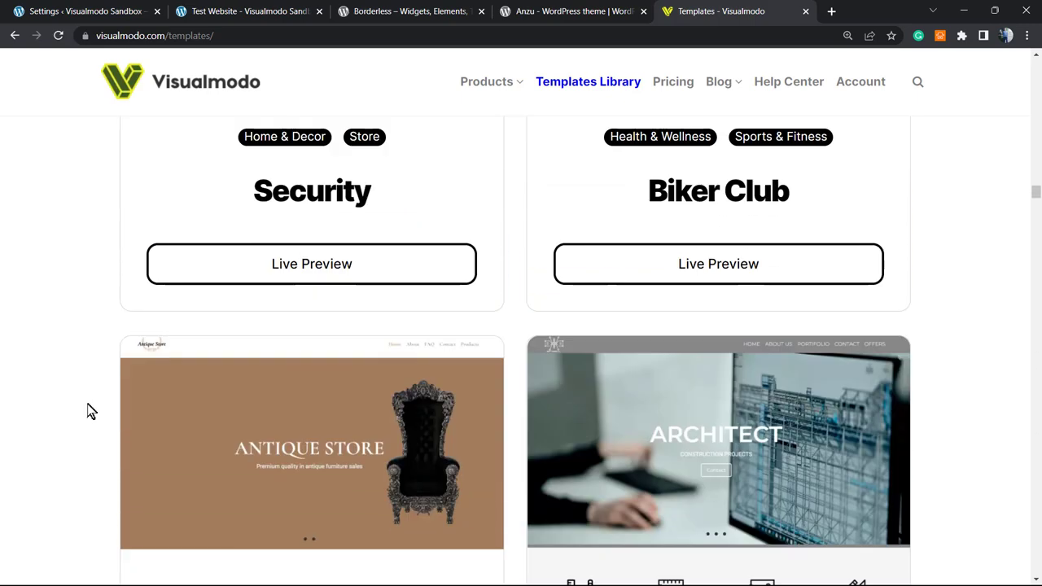
{"action": "scroll", "coordinate": [92, 421], "scroll_direction": "down", "scroll_amount": 9}
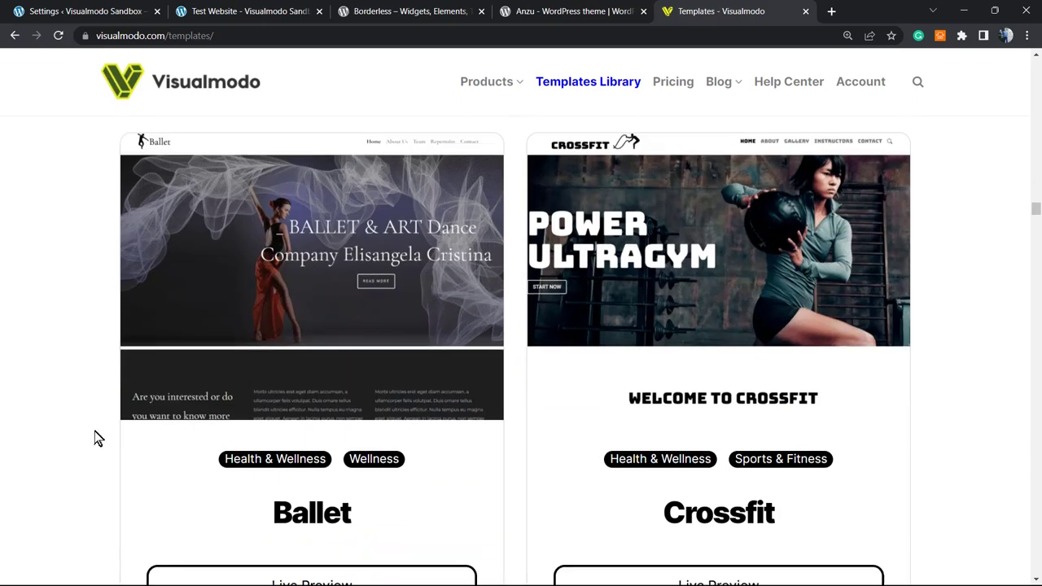
{"action": "scroll", "coordinate": [97, 435], "scroll_direction": "down", "scroll_amount": 10}
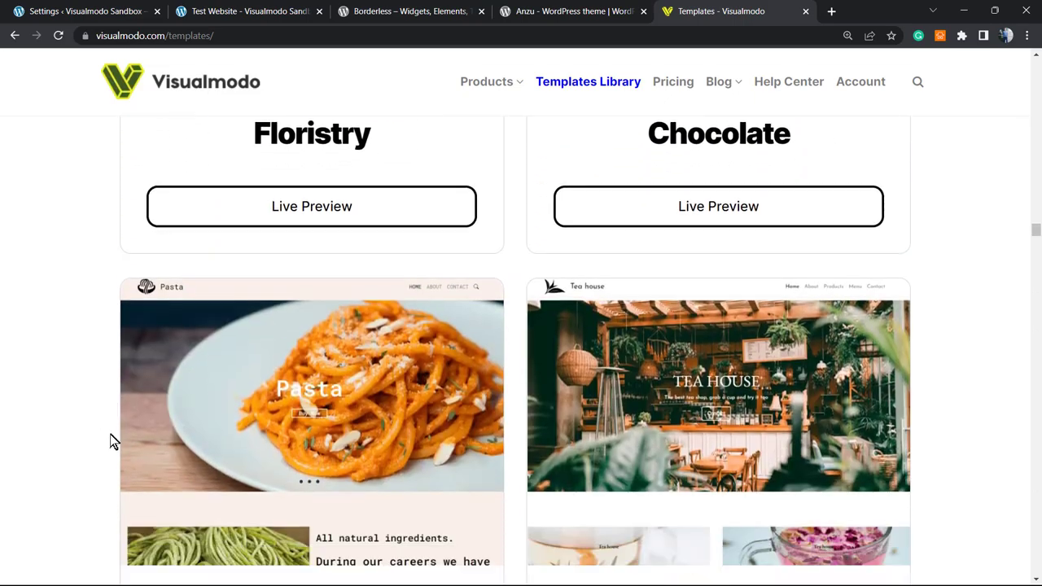